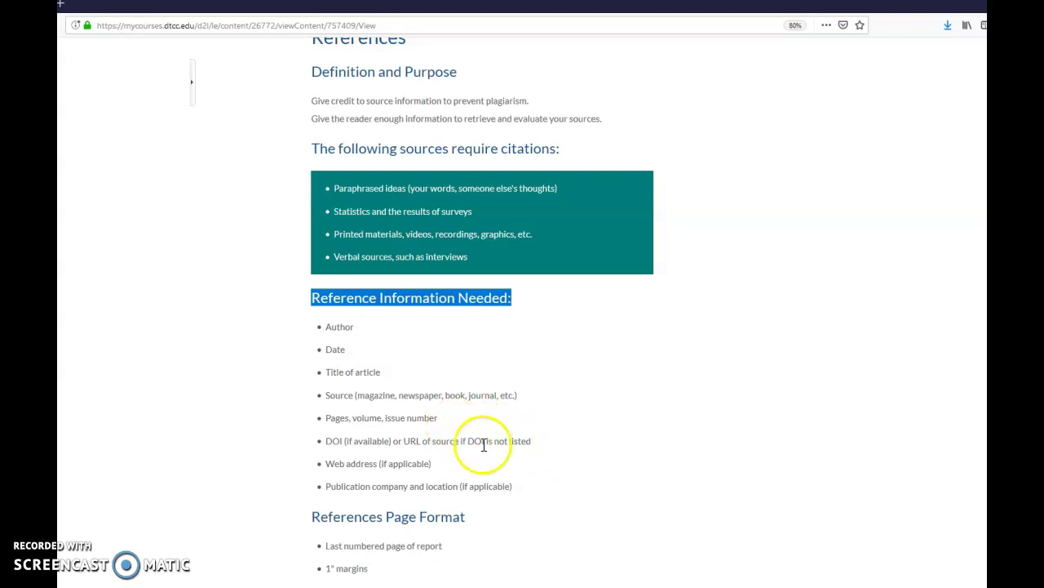
- Review the source, page number and DOI or URL items in the Reference Information Needed list
{"action": "left_click_drag", "start_coordinate": [543, 445], "coordinate": [326, 441]}
{"action": "left_click", "coordinate": [415, 462]}
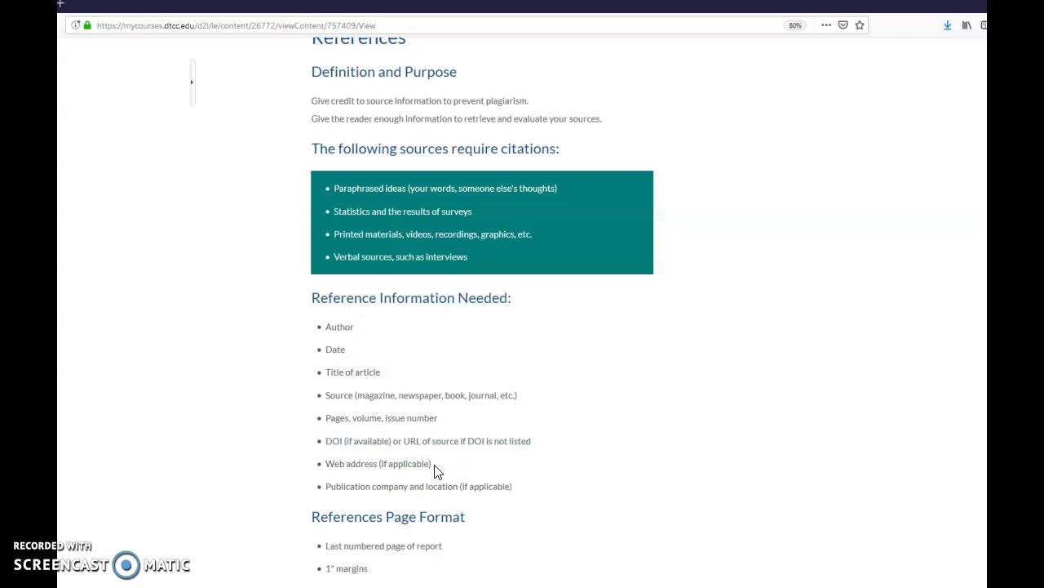
{"action": "left_click_drag", "start_coordinate": [340, 395], "coordinate": [459, 440]}
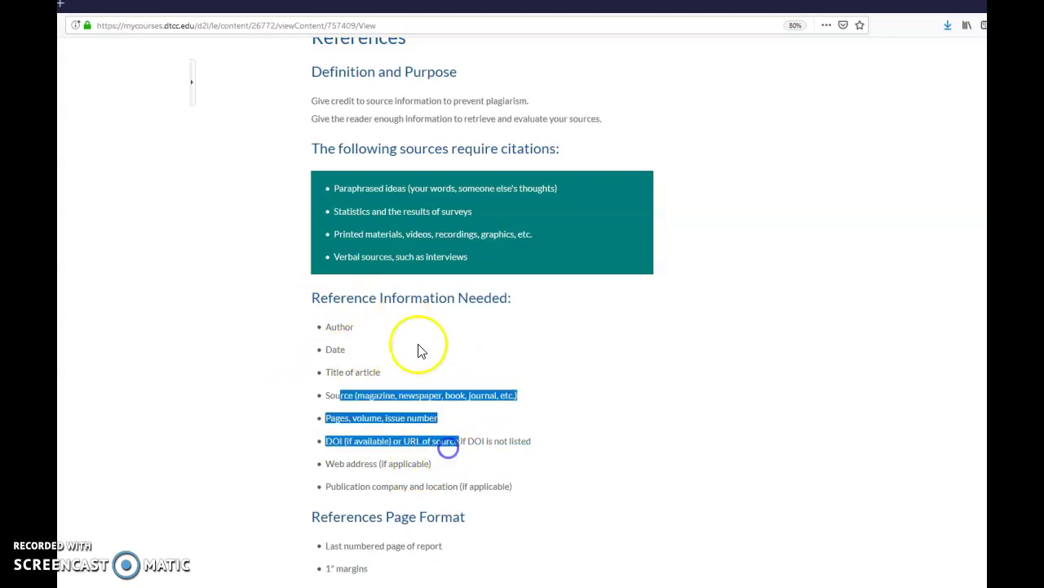
{"action": "left_click", "coordinate": [515, 495]}
{"action": "left_click", "coordinate": [413, 472]}
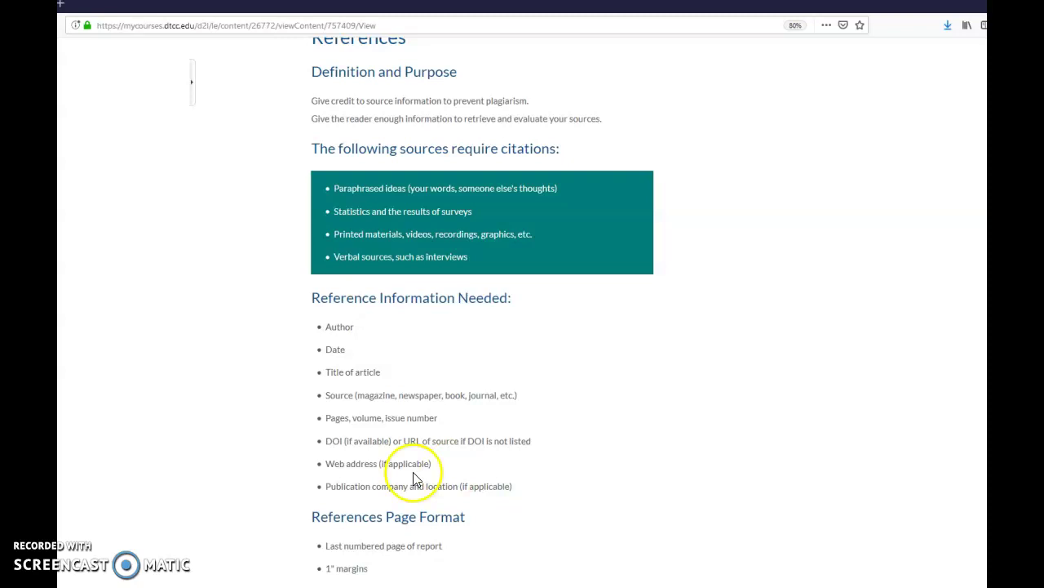
- Switch to the Occupational Outlook Handbook home page and examine it from header to footer for citation information
{"action": "left_click", "coordinate": [955, 415]}
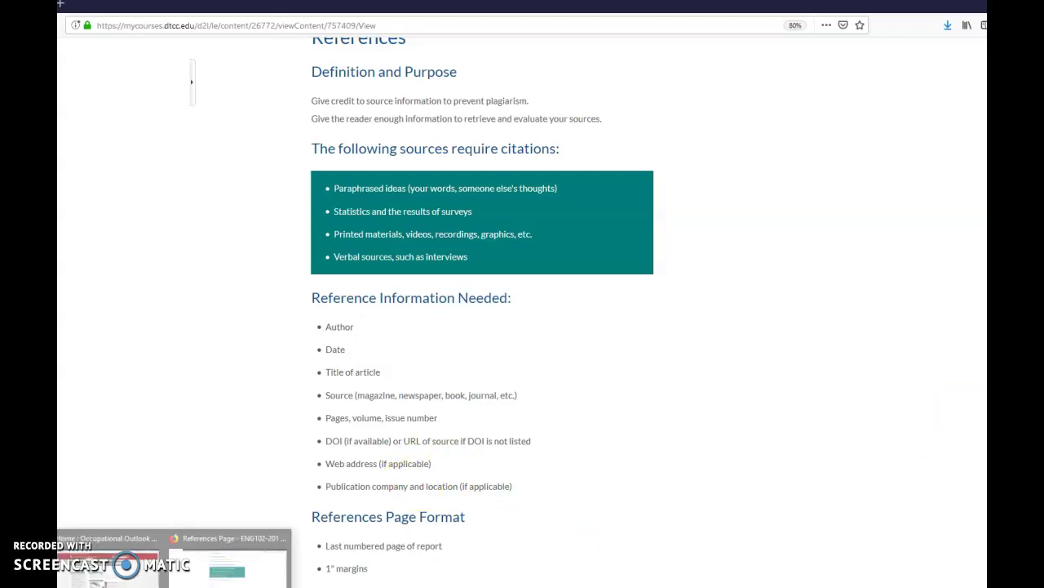
{"action": "left_click", "coordinate": [105, 533]}
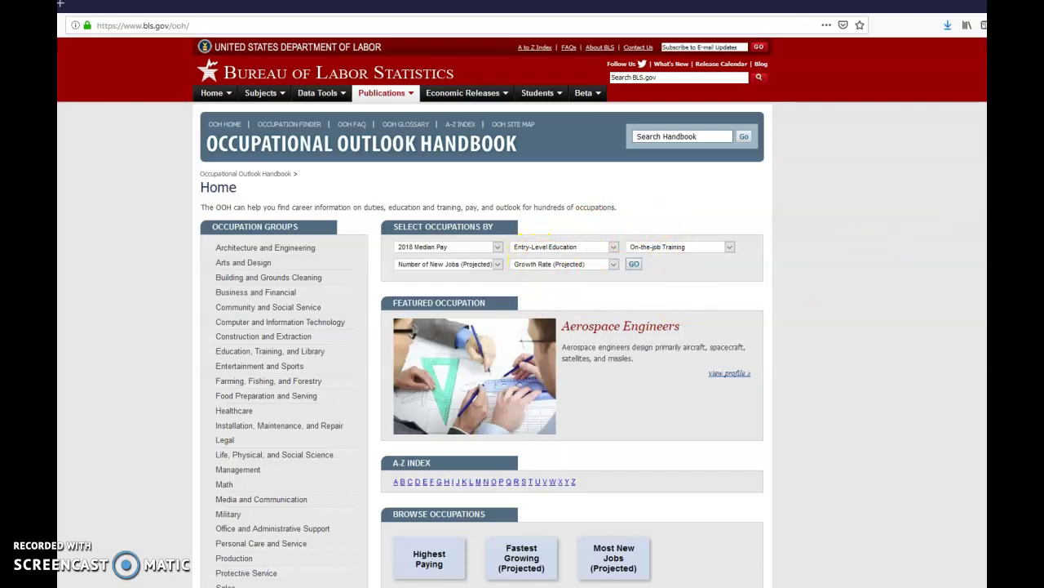
{"action": "scroll", "coordinate": [522, 310], "scroll_direction": "down", "scroll_amount": 5}
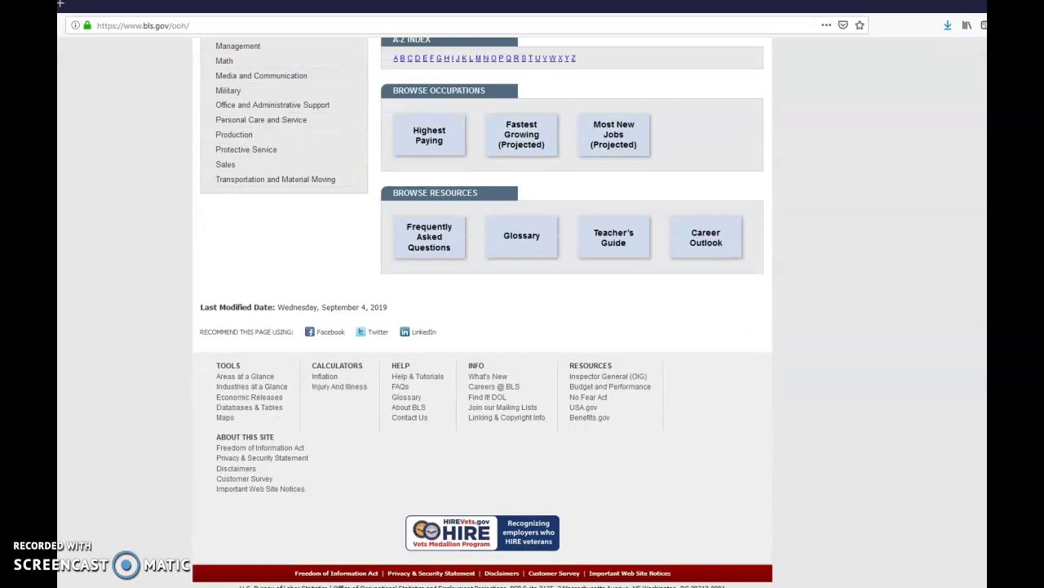
{"action": "scroll", "coordinate": [522, 310], "scroll_direction": "up", "scroll_amount": 3}
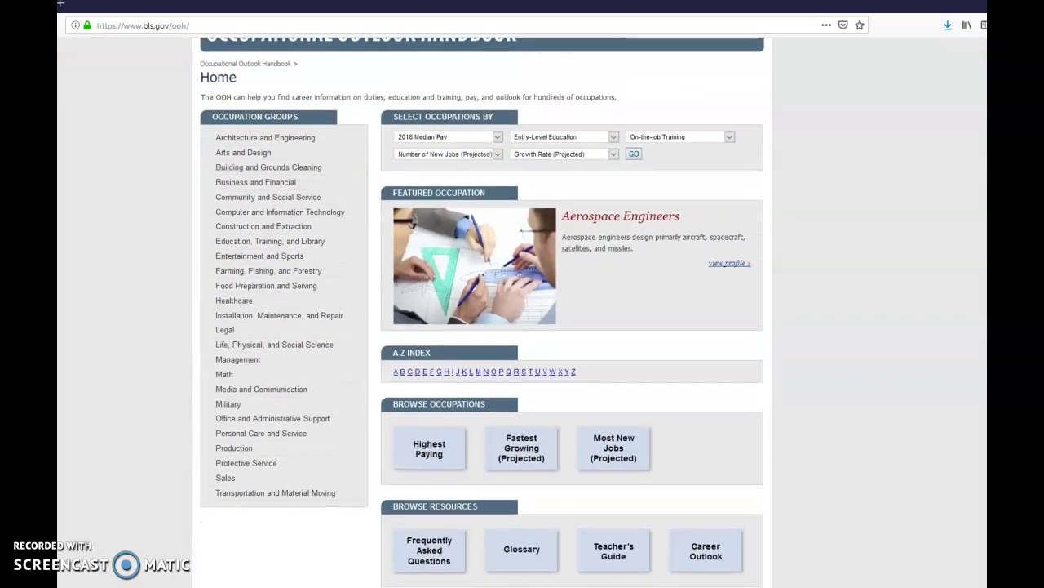
{"action": "scroll", "coordinate": [522, 310], "scroll_direction": "down", "scroll_amount": 1}
{"action": "scroll", "coordinate": [482, 310], "scroll_direction": "up", "scroll_amount": 3}
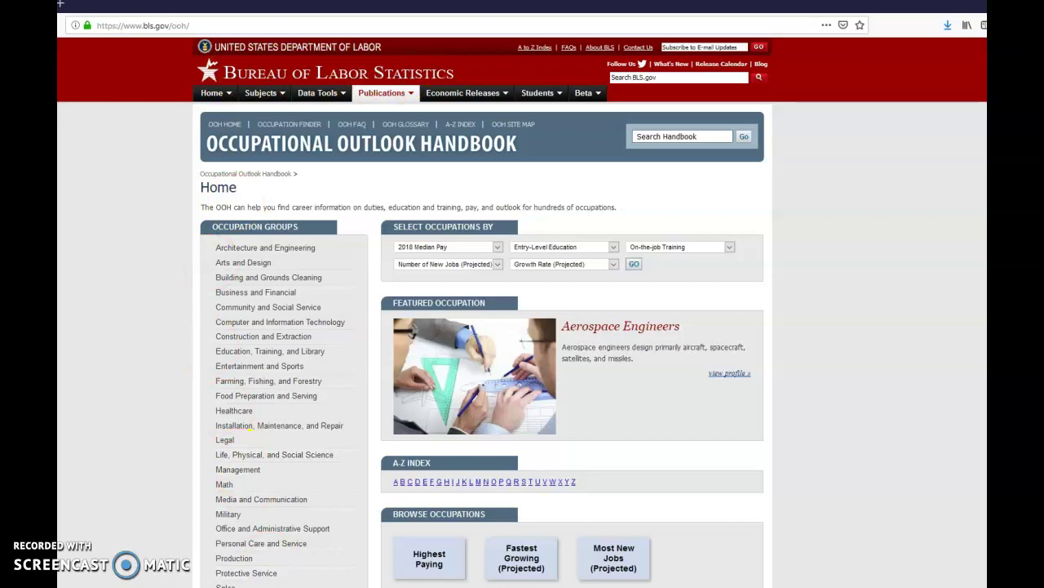
- Check the author entry in the Word references document, then the Author and Date items in the course page's reference list
{"action": "mouse_move", "coordinate": [155, 585]}
{"action": "left_click", "coordinate": [191, 559]}
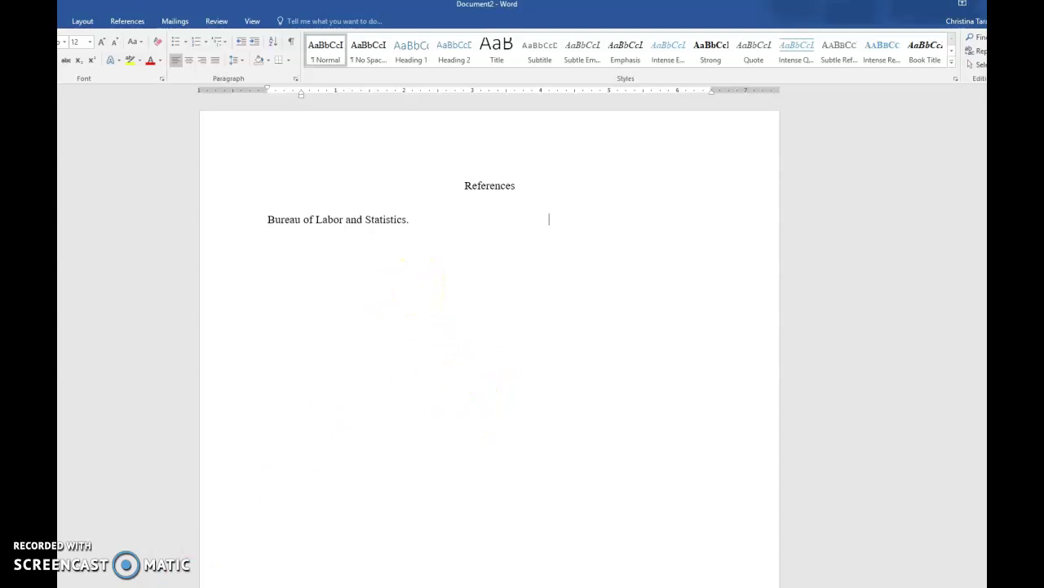
{"action": "mouse_move", "coordinate": [173, 586]}
{"action": "left_click", "coordinate": [252, 563]}
{"action": "left_click", "coordinate": [368, 331]}
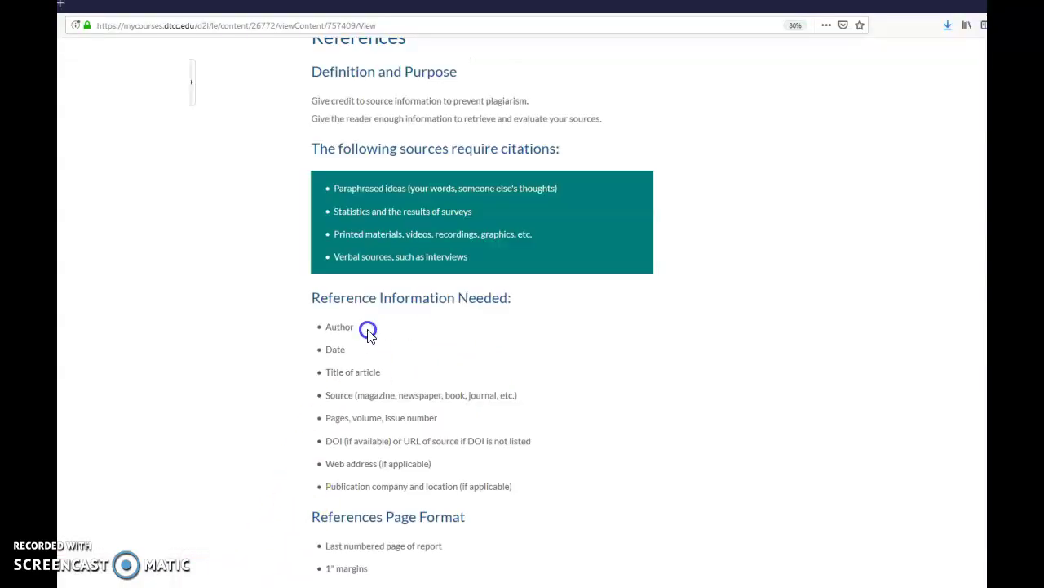
{"action": "left_click_drag", "start_coordinate": [361, 349], "coordinate": [323, 349]}
- Open the About BLS page from the Occupational Outlook Handbook site and locate its last modified date
{"action": "mouse_move", "coordinate": [173, 585]}
{"action": "left_click", "coordinate": [123, 559]}
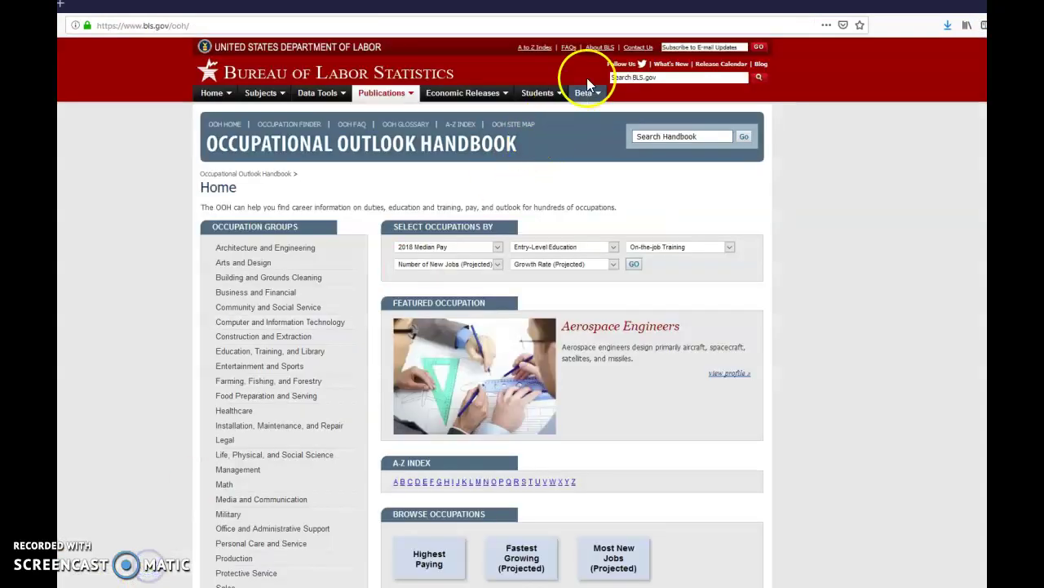
{"action": "left_click", "coordinate": [601, 48]}
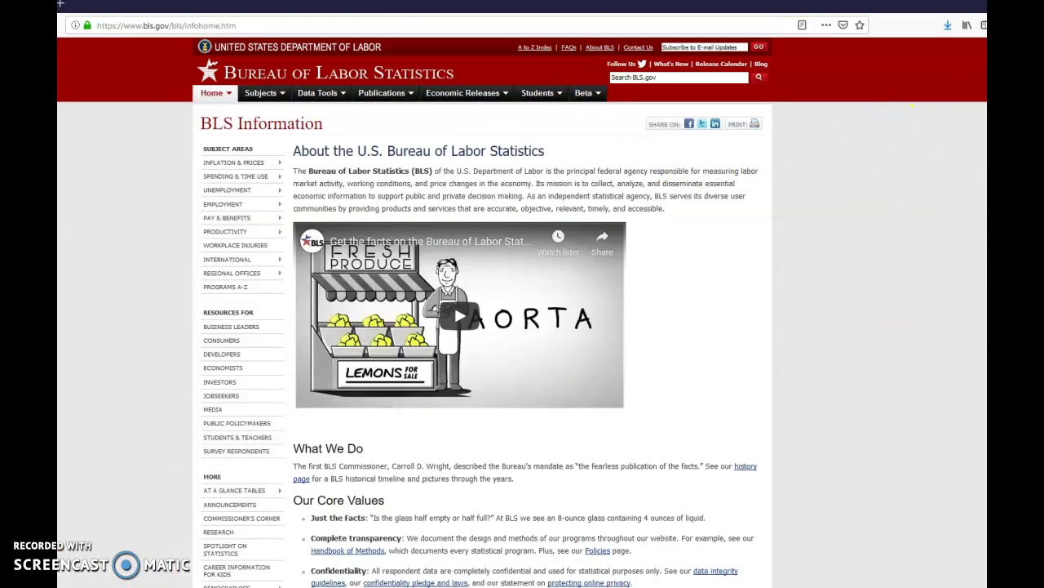
{"action": "scroll", "coordinate": [522, 310], "scroll_direction": "down", "scroll_amount": 5}
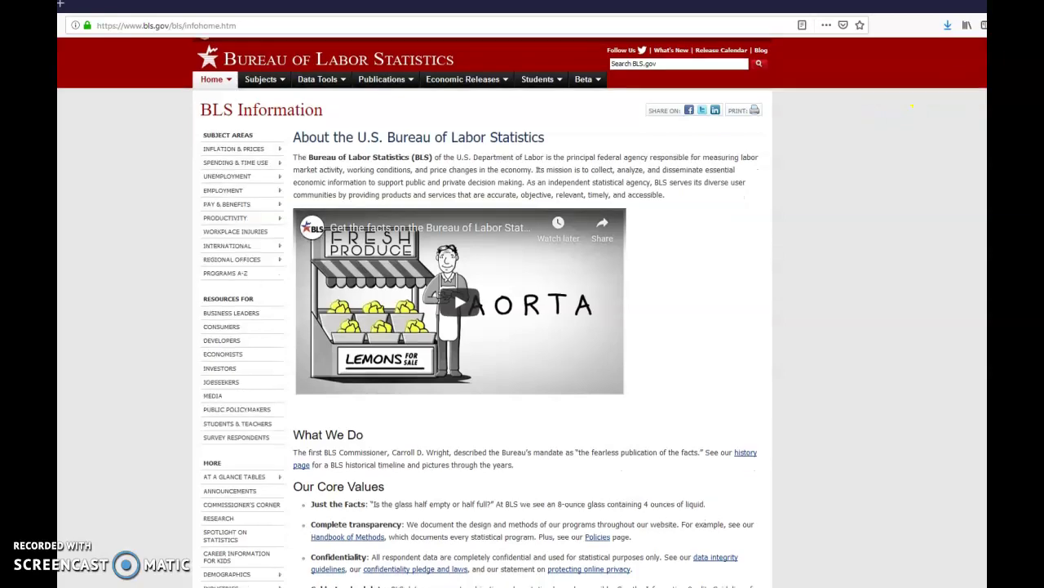
{"action": "scroll", "coordinate": [522, 310], "scroll_direction": "down", "scroll_amount": 7}
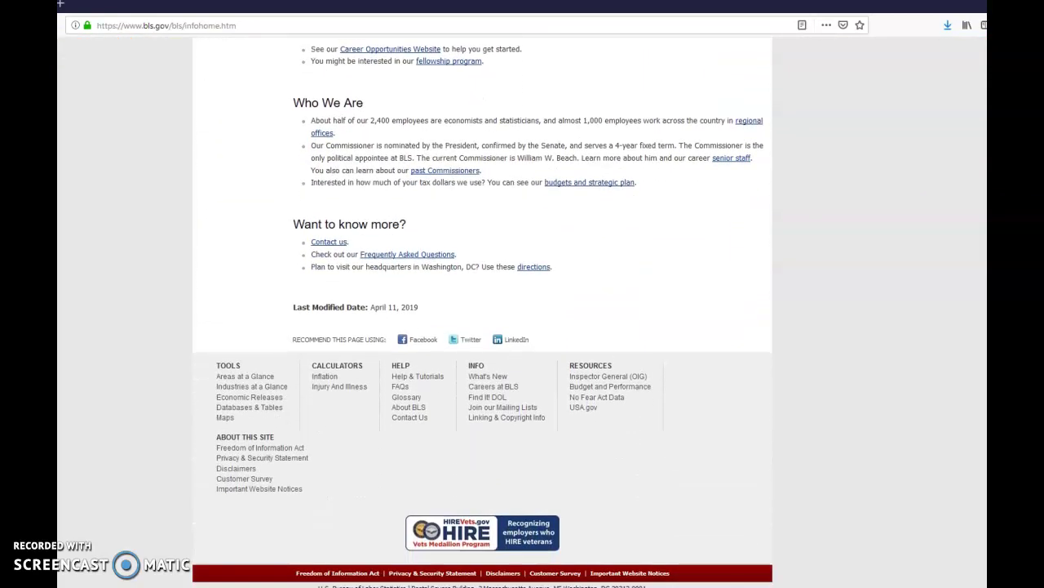
{"action": "left_click_drag", "start_coordinate": [433, 313], "coordinate": [289, 321]}
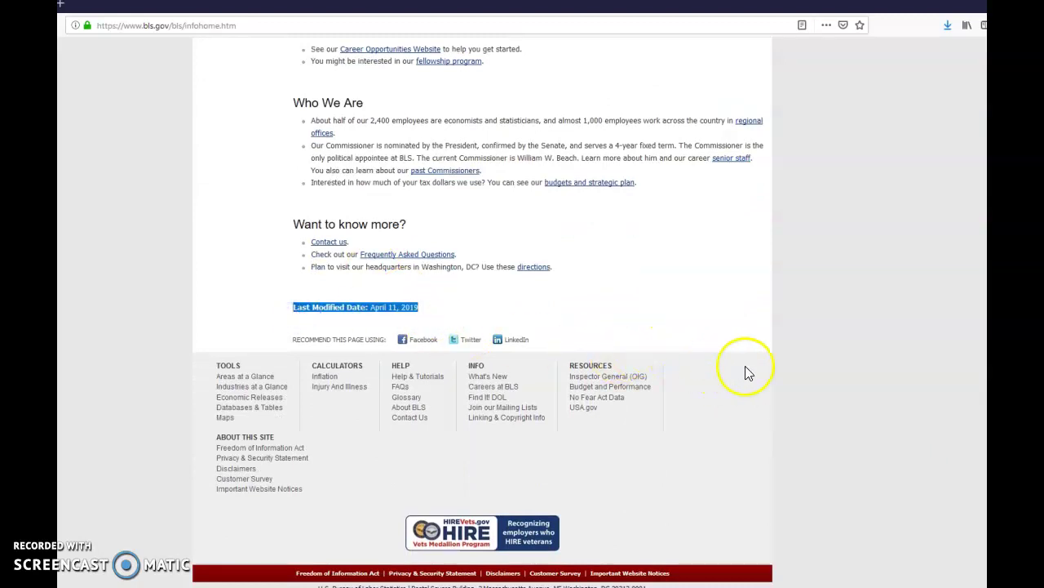
{"action": "left_click", "coordinate": [760, 296]}
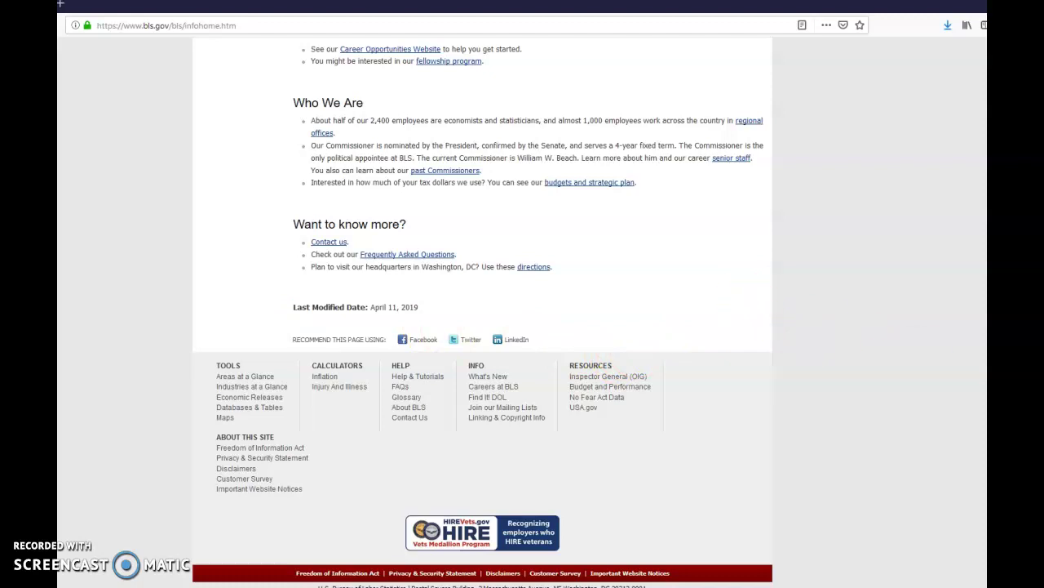
- Switch to the Word references document and add the date "(2019, April 11)." after the Bureau of Labor and Statistics author
{"action": "scroll", "coordinate": [565, 364], "scroll_direction": "up", "scroll_amount": 10}
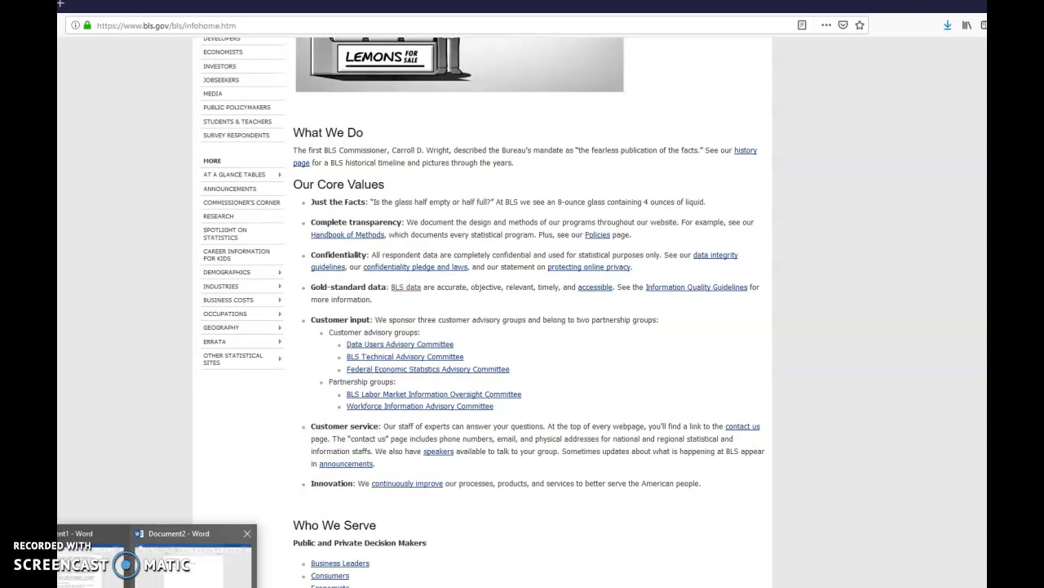
{"action": "left_click", "coordinate": [82, 563]}
{"action": "left_click", "coordinate": [882, 304]}
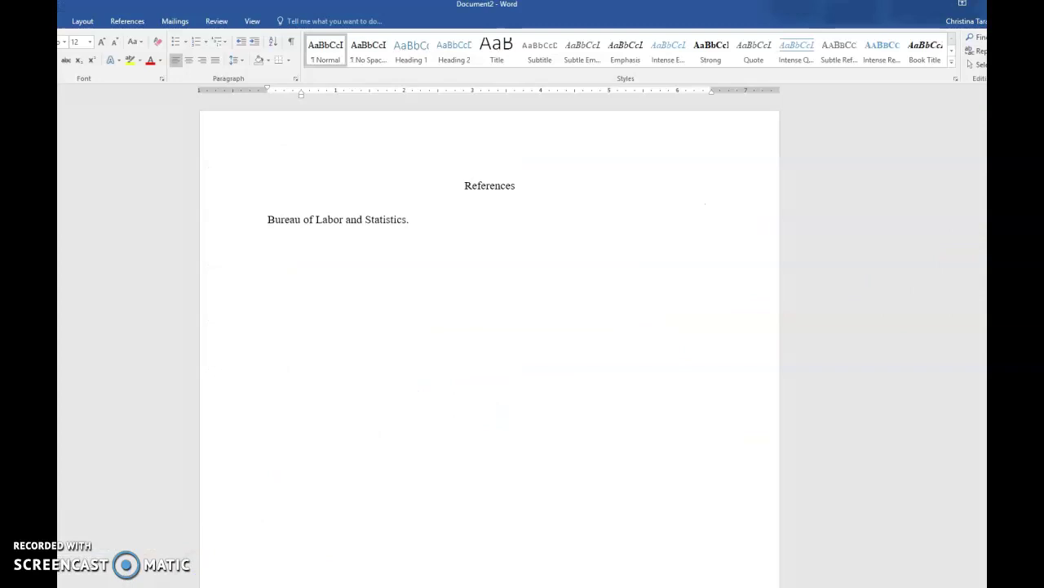
{"action": "type", "text": "(2019, April 11)."}
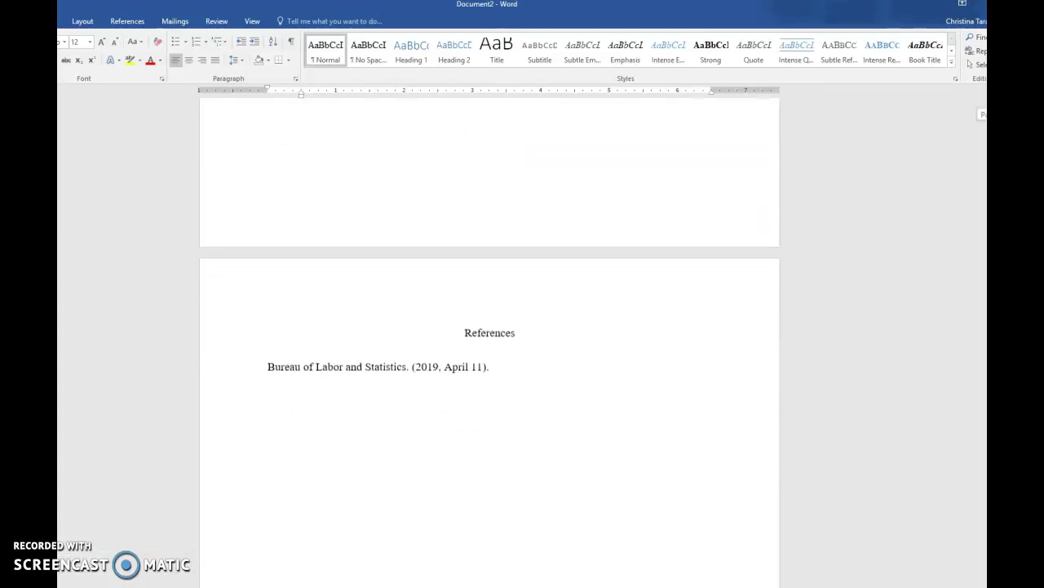
{"action": "scroll", "coordinate": [489, 326], "scroll_direction": "down", "scroll_amount": 2}
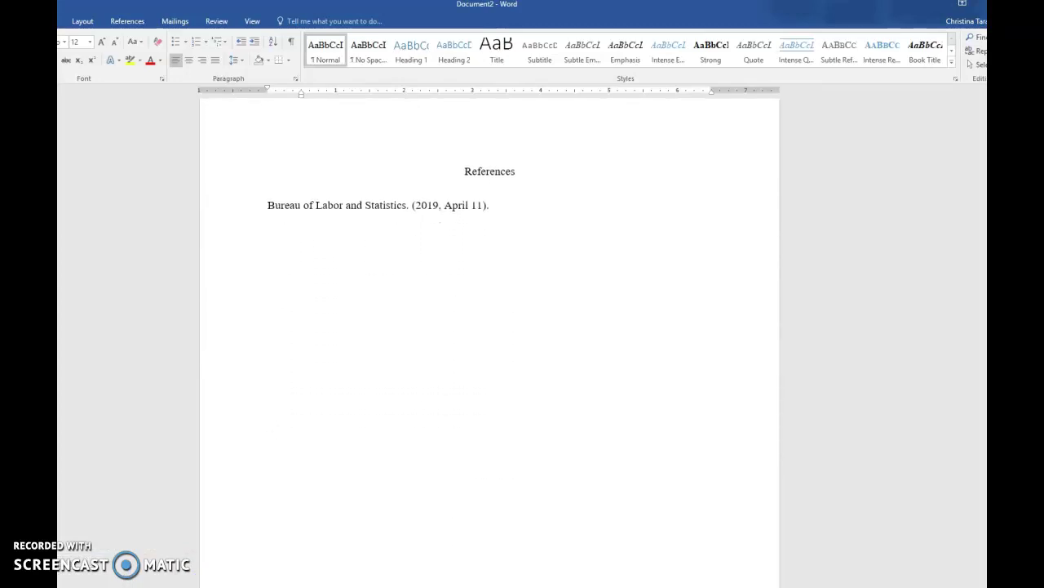
- Review the date in the Word citation and highlight the Title of article item on the References course page
{"action": "left_click", "coordinate": [269, 204]}
{"action": "left_click_drag", "start_coordinate": [269, 204], "coordinate": [479, 210]}
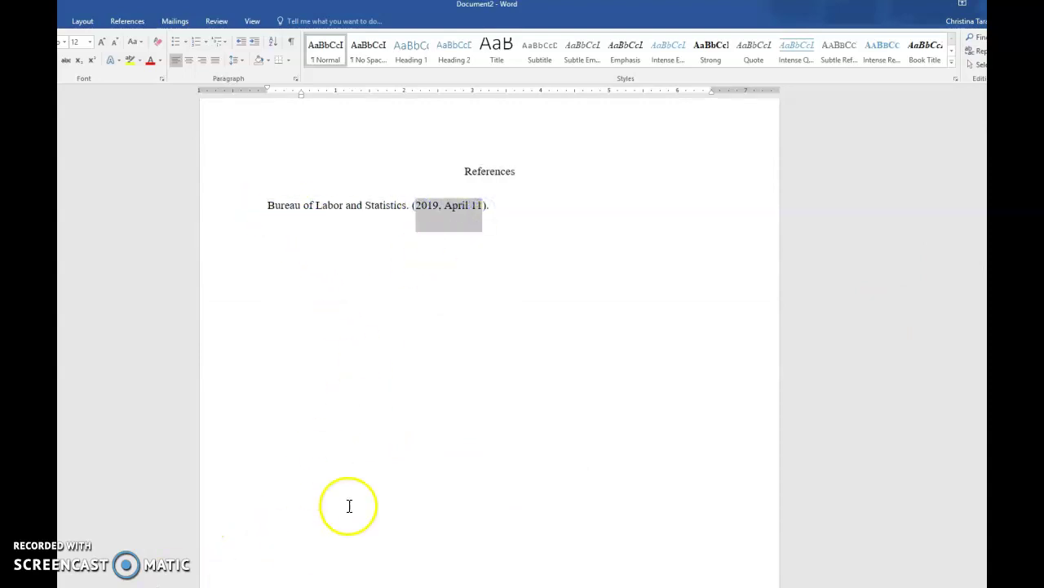
{"action": "left_click", "coordinate": [404, 237]}
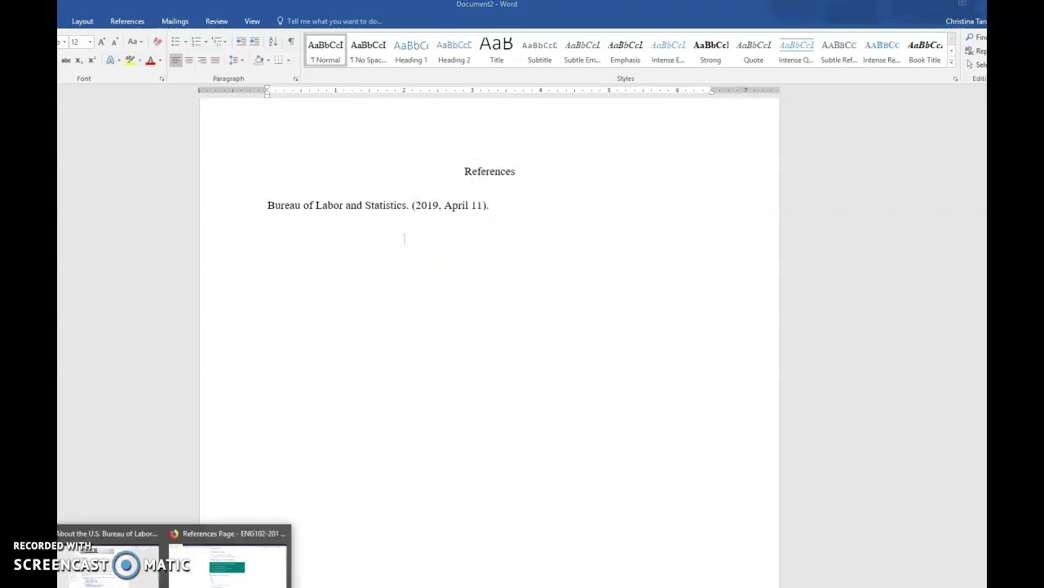
{"action": "left_click", "coordinate": [240, 572]}
{"action": "left_click_drag", "start_coordinate": [405, 375], "coordinate": [326, 371]}
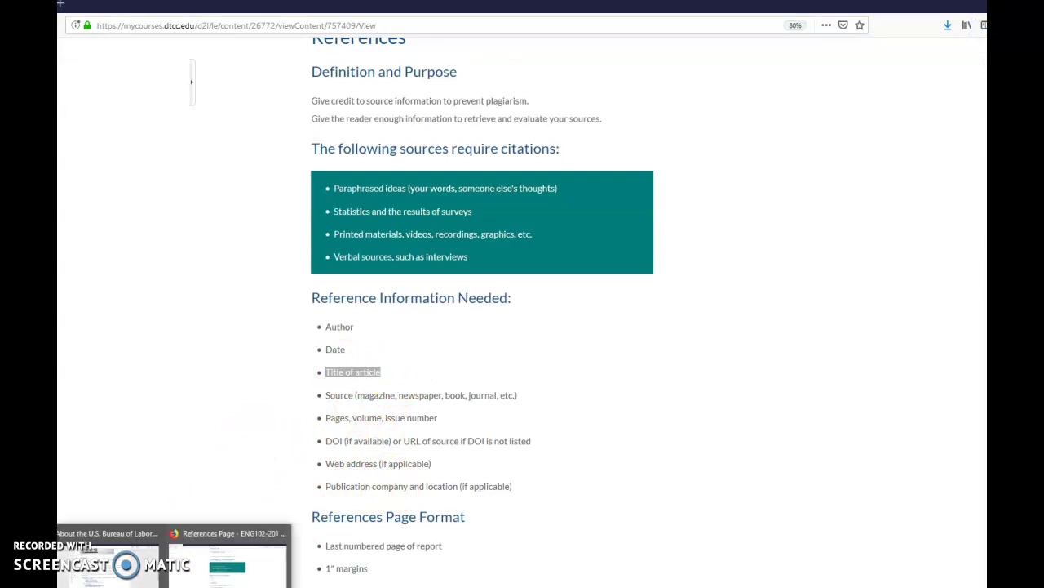
- Return to the Occupational Outlook Handbook and open the Instructional Coordinators profile in the Education, Training, and Library group
{"action": "left_click", "coordinate": [82, 563]}
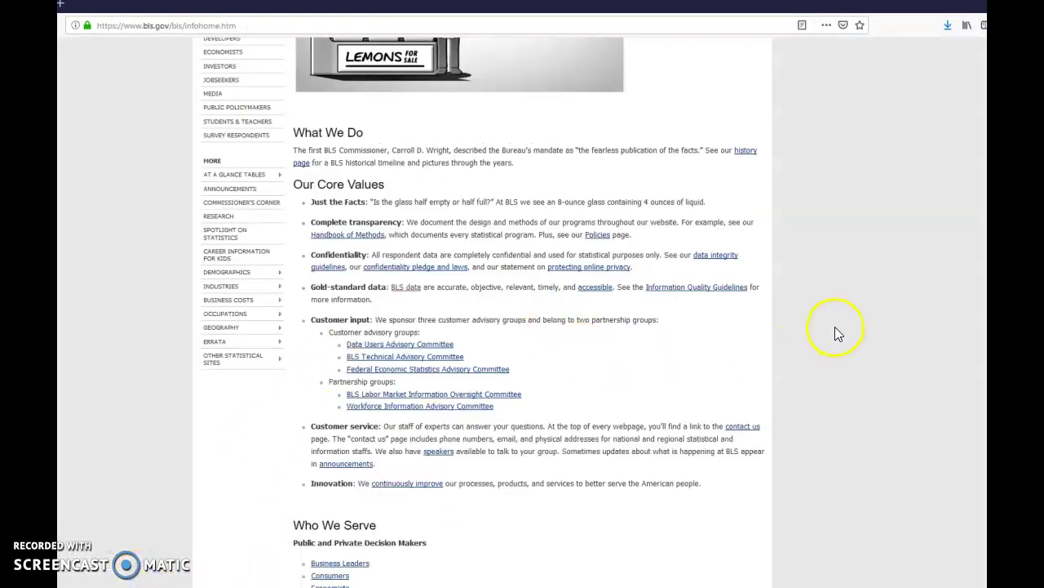
{"action": "scroll", "coordinate": [483, 312], "scroll_direction": "up", "scroll_amount": 5}
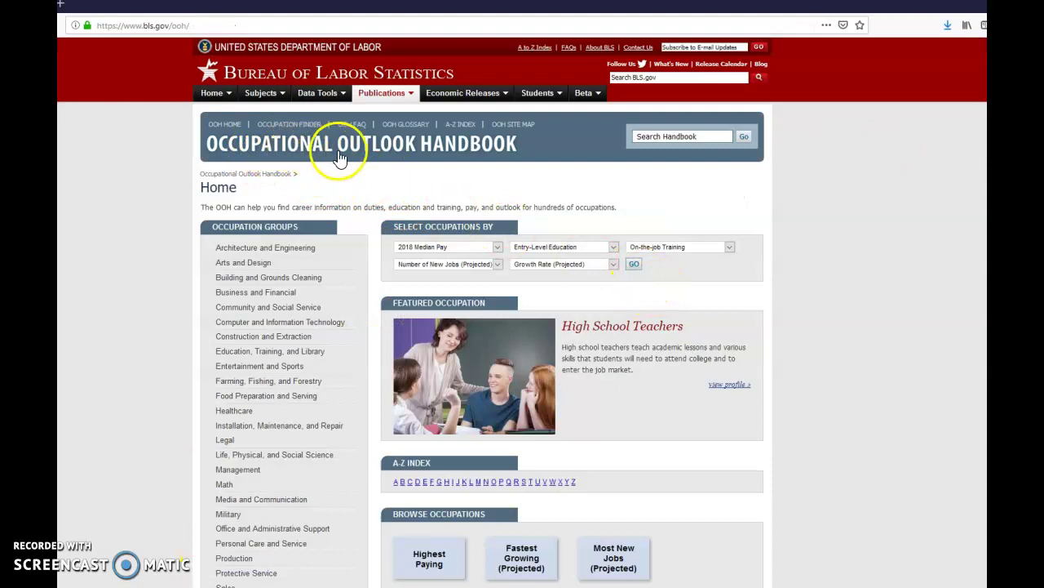
{"action": "left_click", "coordinate": [278, 353]}
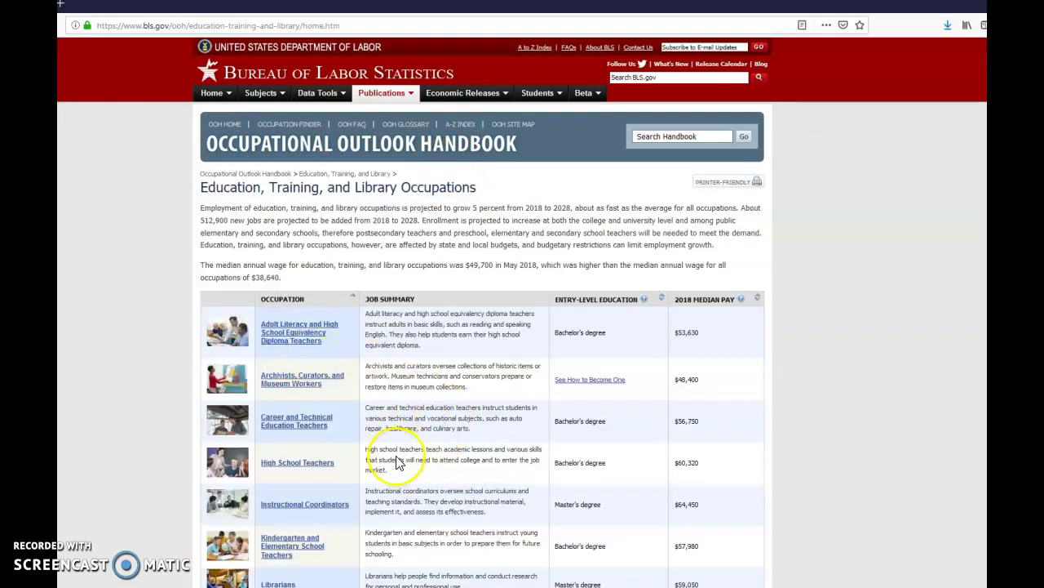
{"action": "left_click", "coordinate": [331, 509]}
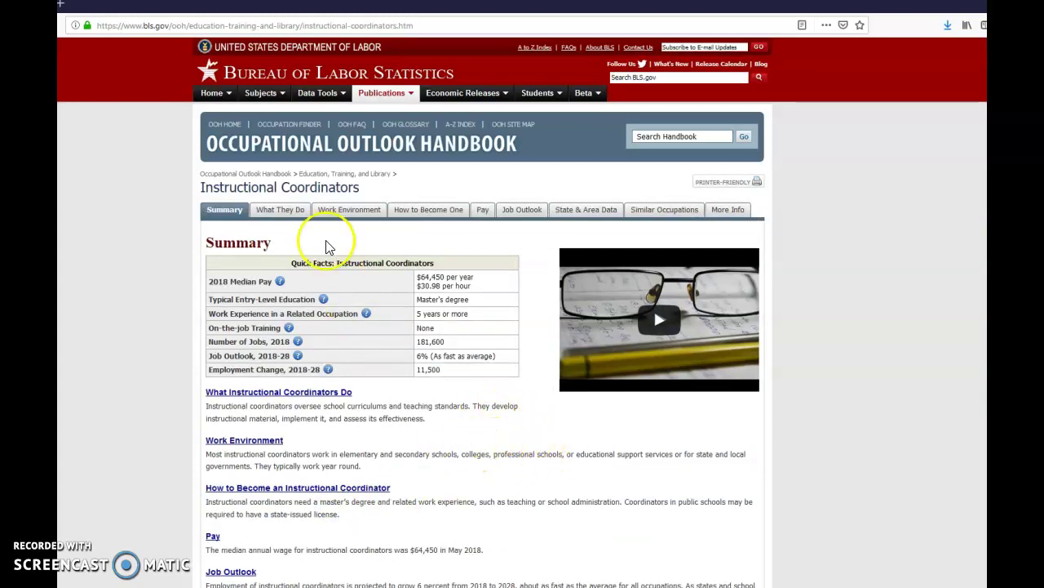
- Open the What They Do section for Instructional Coordinators and examine the page title and section heading for the citation title
{"action": "left_click", "coordinate": [294, 215]}
{"action": "left_click_drag", "start_coordinate": [207, 243], "coordinate": [436, 243]}
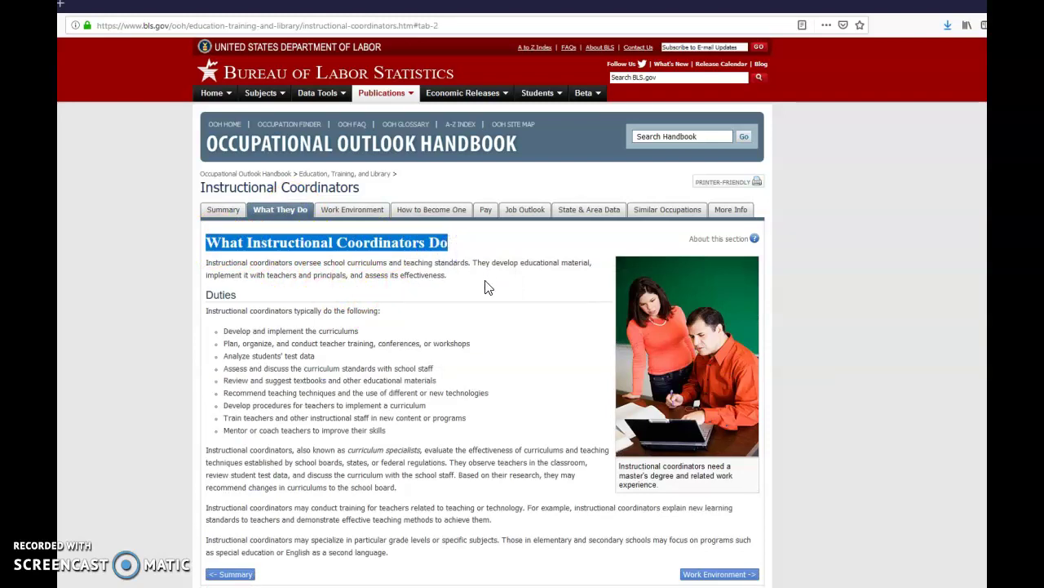
{"action": "left_click", "coordinate": [395, 434]}
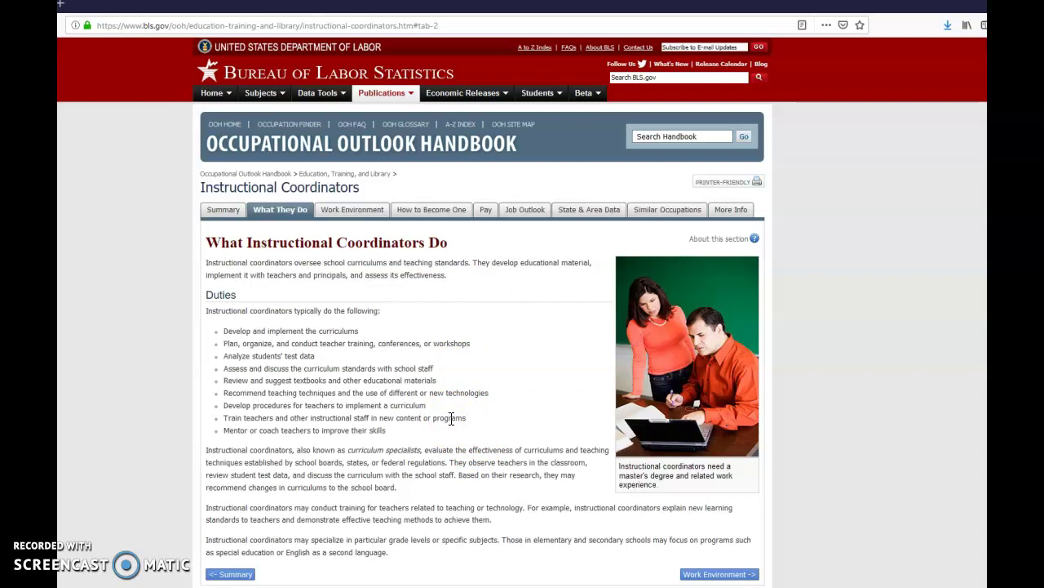
{"action": "left_click", "coordinate": [362, 189]}
{"action": "left_click_drag", "start_coordinate": [361, 189], "coordinate": [203, 188]}
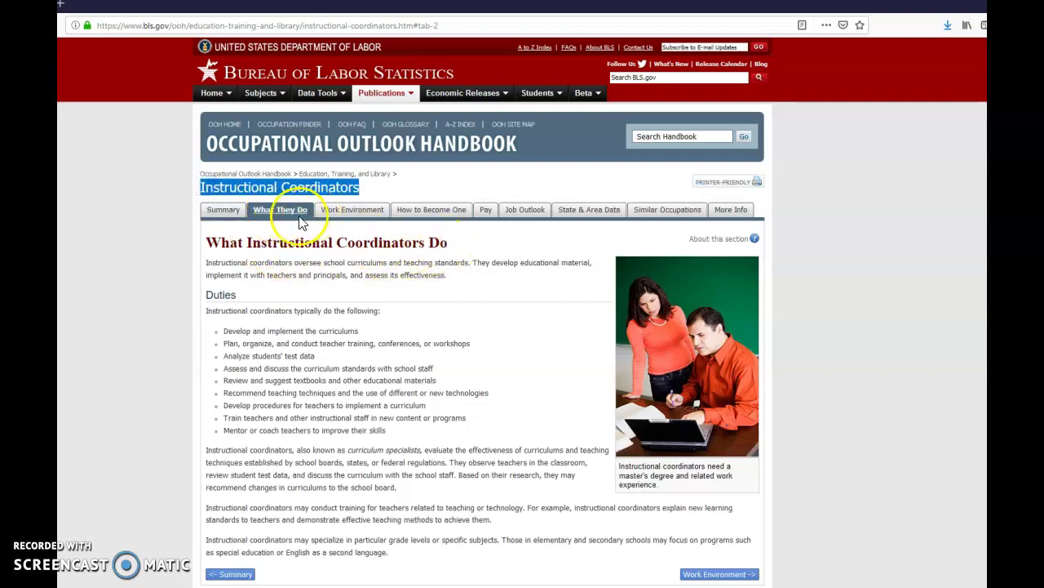
{"action": "left_click_drag", "start_coordinate": [455, 242], "coordinate": [206, 242]}
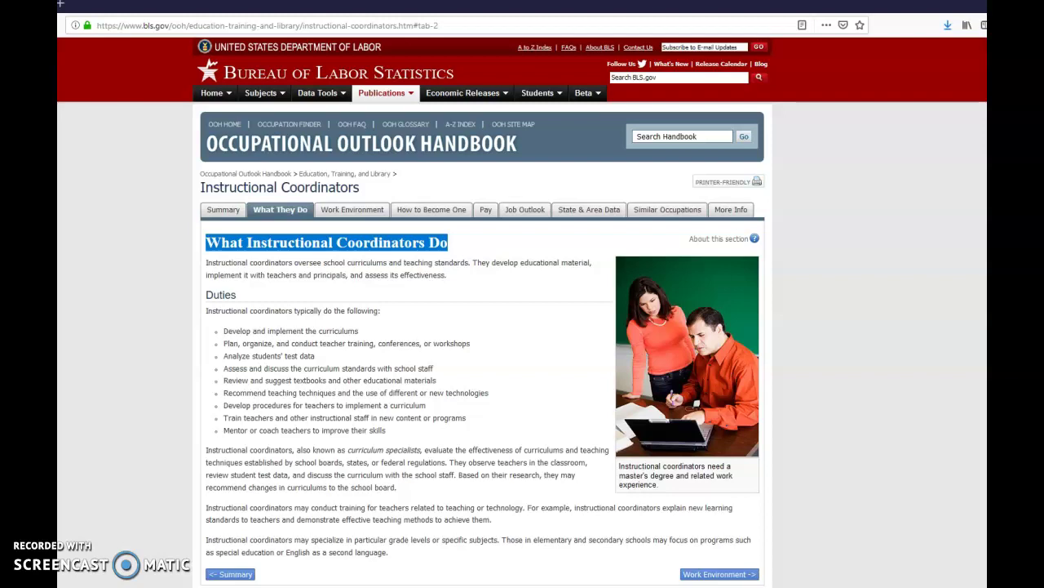
- In the Word citation, add the title "Instructional coordinators: What instructional coordinators do." after the date and select its "Instructional coordinators" part
{"action": "left_click", "coordinate": [179, 550]}
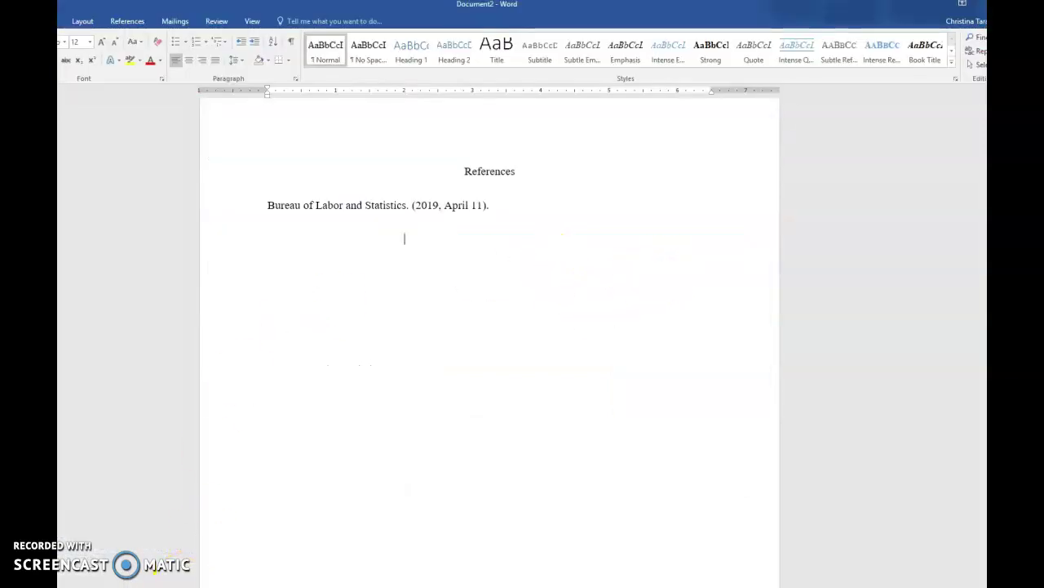
{"action": "type", "text": "Instructional coordinators: What instructional coordinators do."}
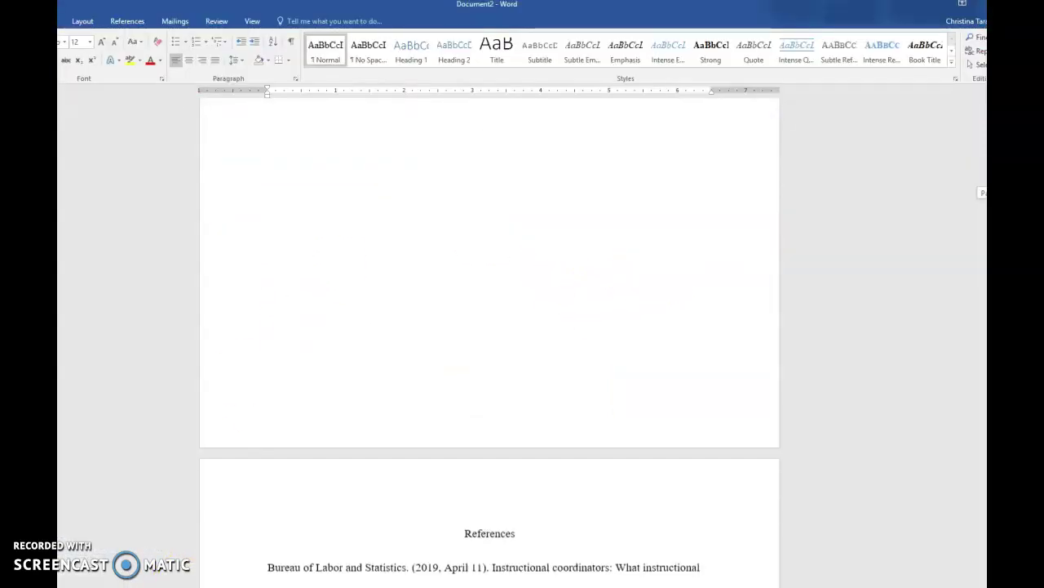
{"action": "scroll", "coordinate": [490, 343], "scroll_direction": "down", "scroll_amount": 4}
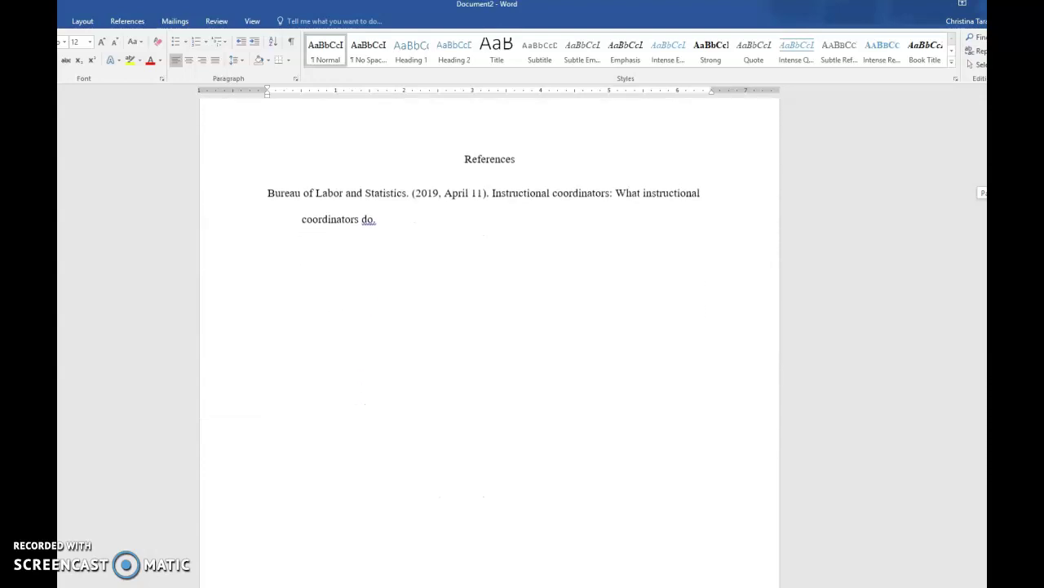
{"action": "left_click_drag", "start_coordinate": [491, 186], "coordinate": [601, 185]}
{"action": "left_click_drag", "start_coordinate": [600, 185], "coordinate": [601, 185]}
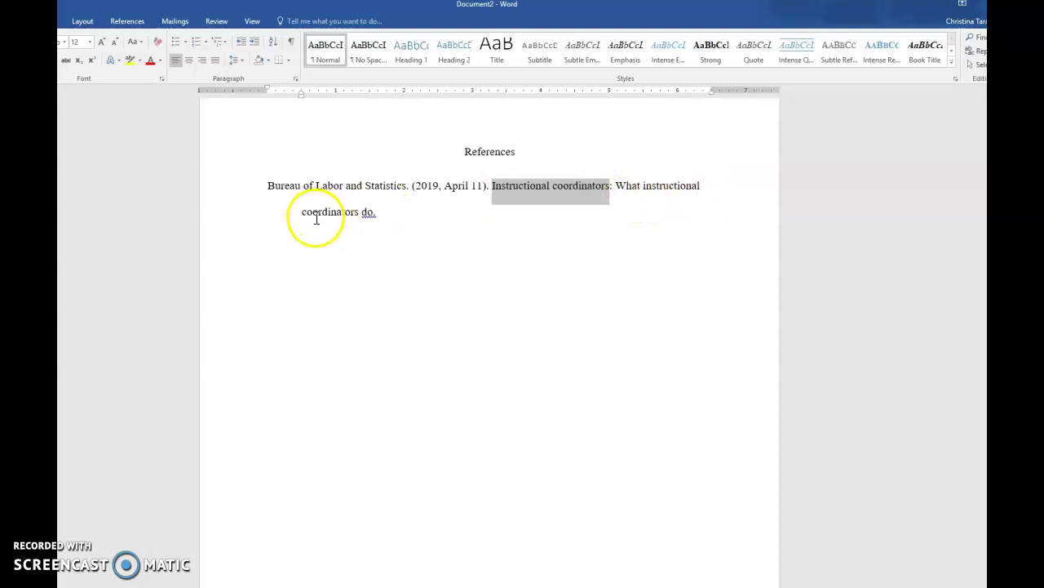
- Review the word "What" after the colon in the Word citation's title and place the cursor after "do."
{"action": "left_click", "coordinate": [377, 239]}
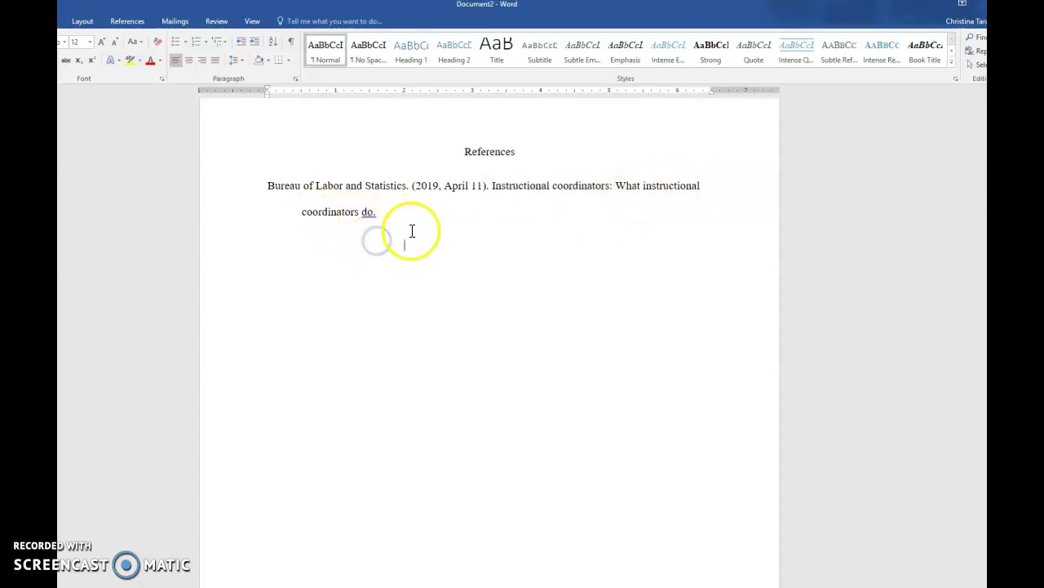
{"action": "left_click", "coordinate": [622, 185]}
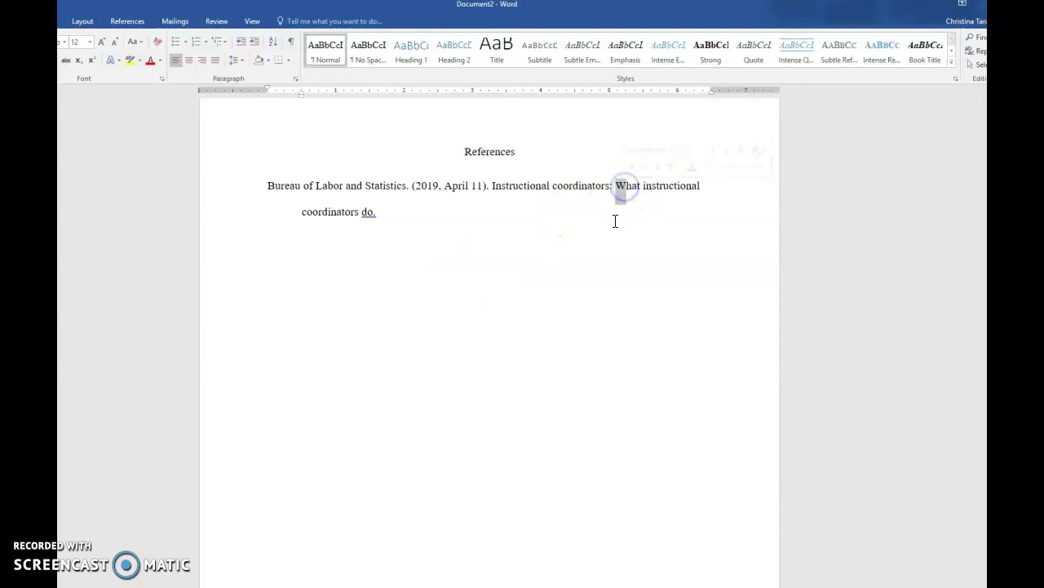
{"action": "left_click", "coordinate": [379, 219]}
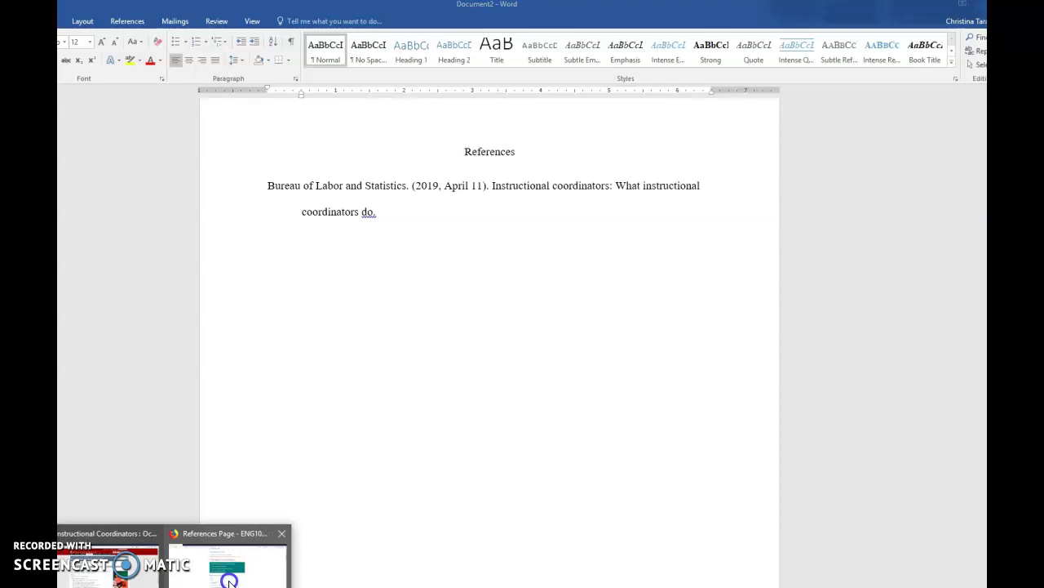
- Return to the References course page and review the items from Source to Publication company, selecting the "Web address (if applicable)" item
{"action": "left_click", "coordinate": [228, 580]}
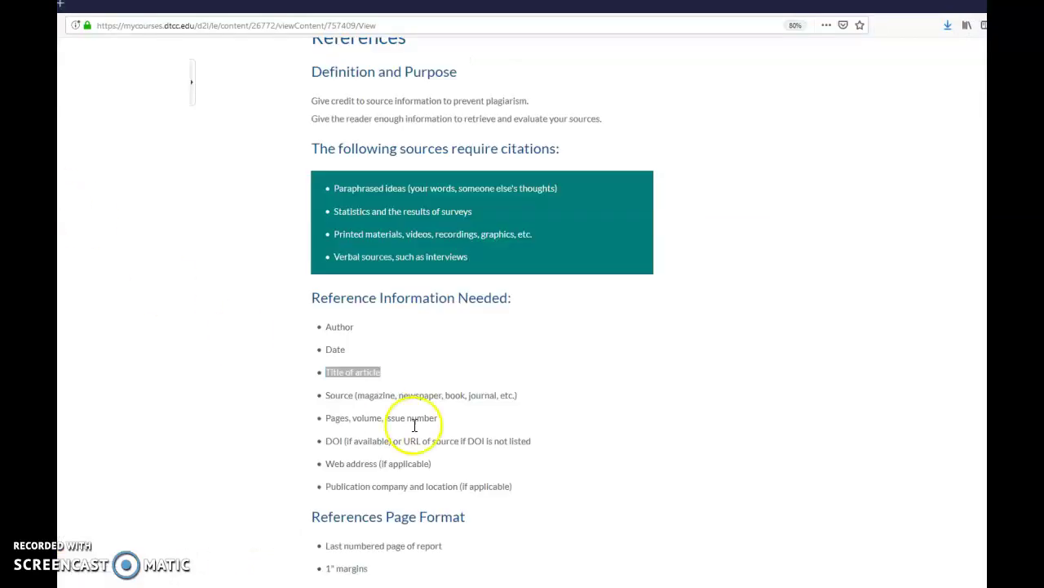
{"action": "left_click", "coordinate": [382, 402]}
{"action": "scroll", "coordinate": [432, 384], "scroll_direction": "down", "scroll_amount": 2}
{"action": "left_click_drag", "start_coordinate": [419, 295], "coordinate": [539, 297]}
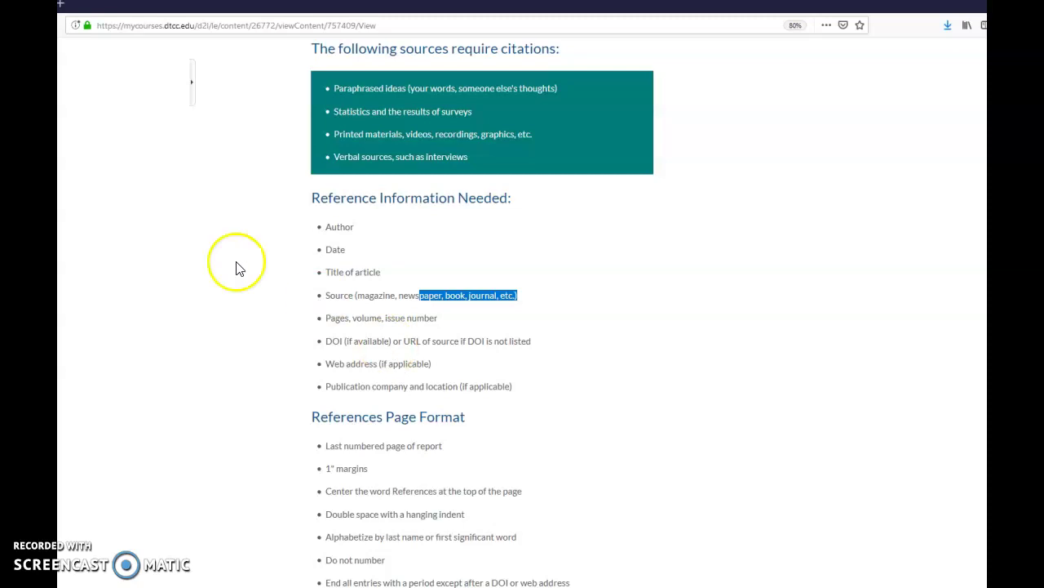
{"action": "left_click", "coordinate": [373, 308]}
{"action": "left_click", "coordinate": [346, 317]}
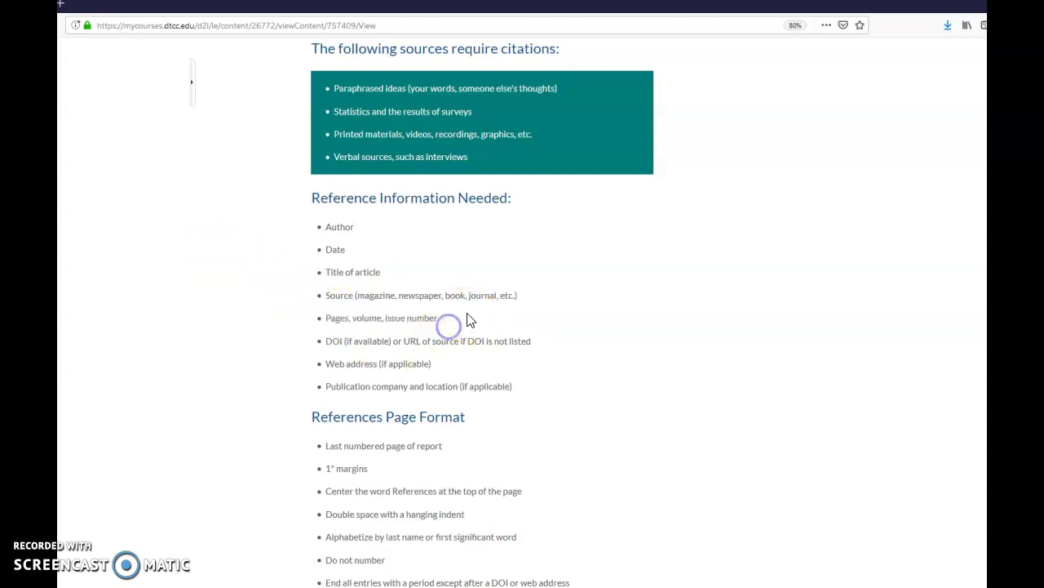
{"action": "left_click_drag", "start_coordinate": [333, 340], "coordinate": [418, 345]}
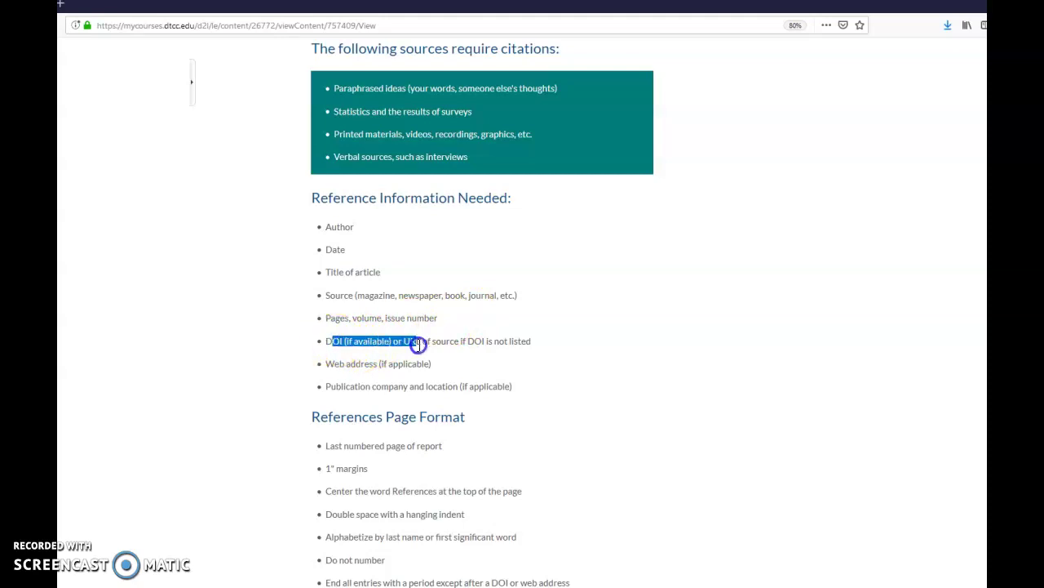
{"action": "left_click_drag", "start_coordinate": [360, 386], "coordinate": [435, 388]}
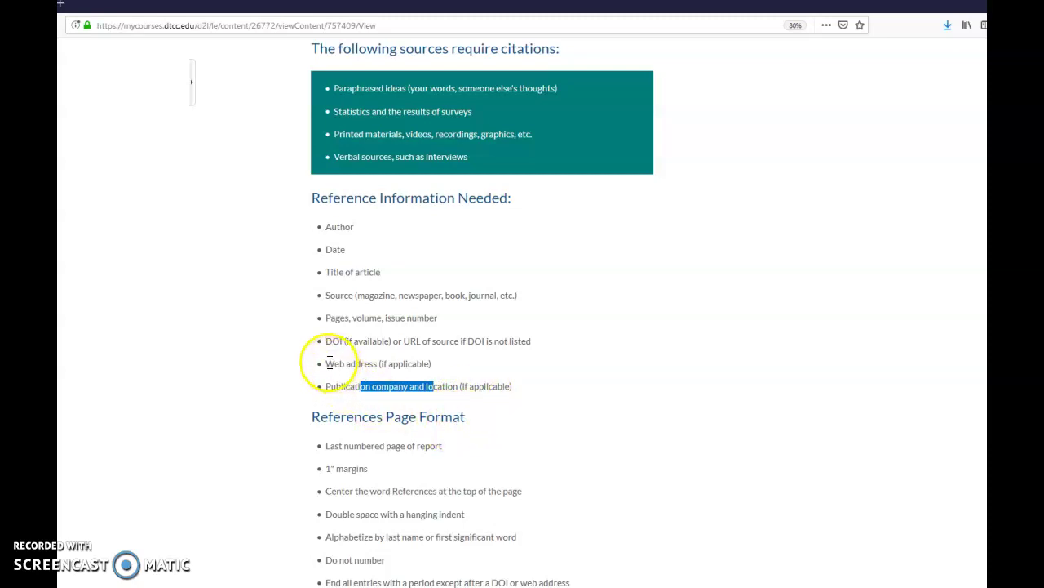
{"action": "left_click_drag", "start_coordinate": [325, 364], "coordinate": [427, 372]}
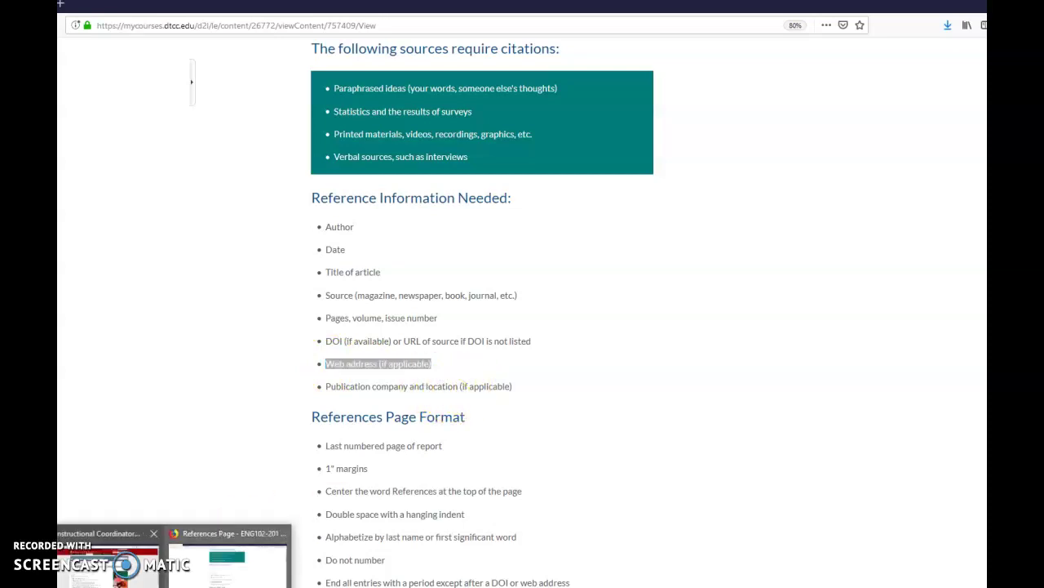
- Switch to the Instructional Coordinators What They Do page and copy its full web address
{"action": "left_click", "coordinate": [111, 563]}
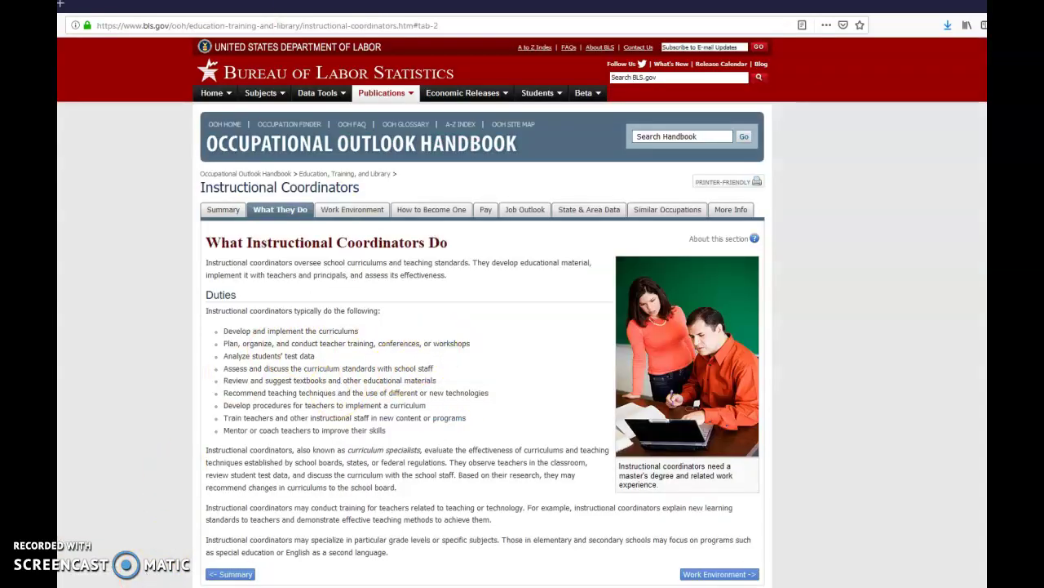
{"action": "left_click", "coordinate": [451, 25]}
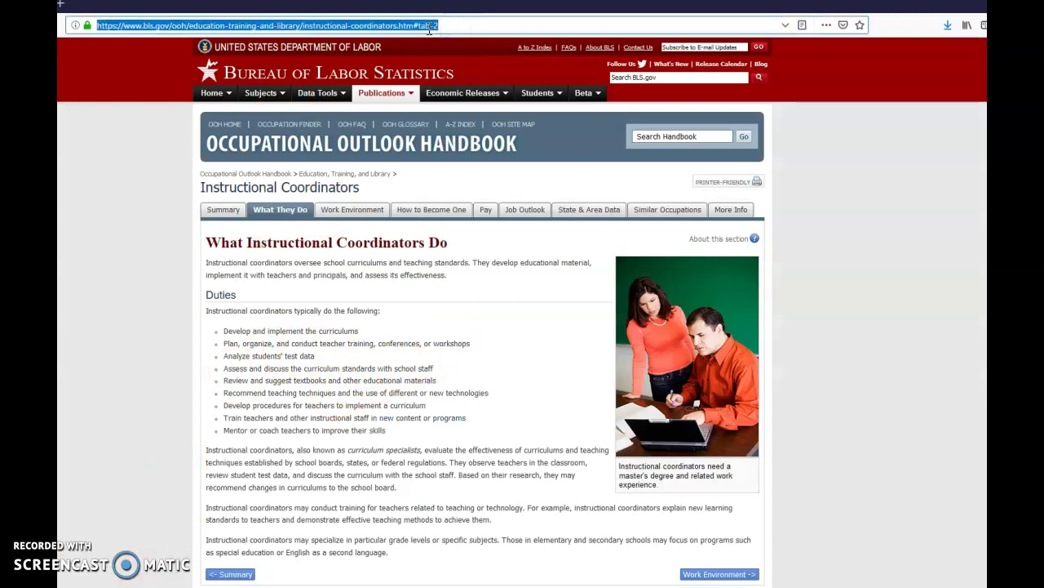
{"action": "right_click", "coordinate": [429, 31]}
{"action": "left_click", "coordinate": [458, 67]}
- In the Word citation, add "Retrieved from:" after the title, followed by the copied What They Do page address
{"action": "left_click", "coordinate": [192, 571]}
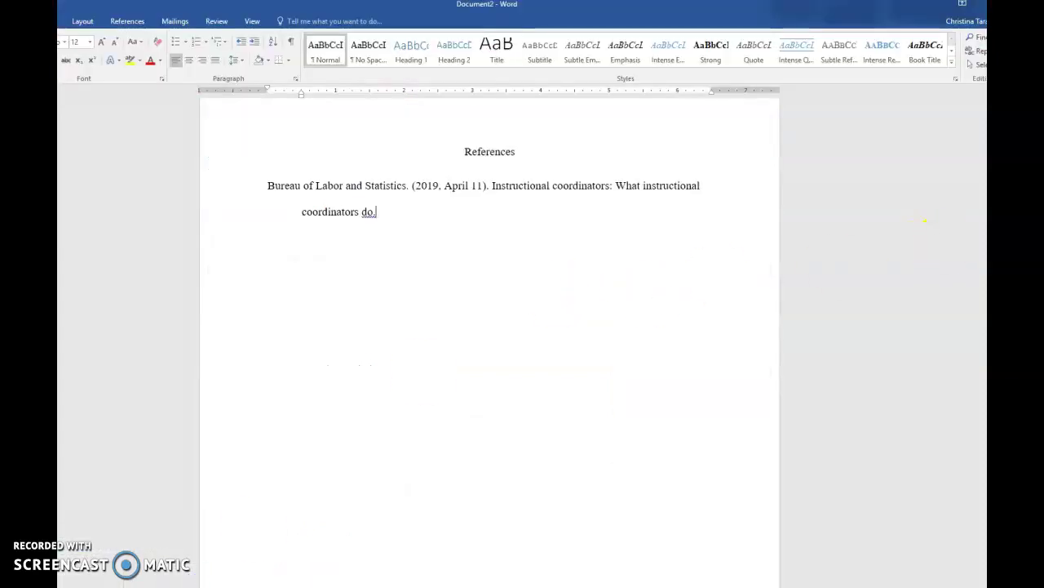
{"action": "type", "text": "Retrieved from:"}
{"action": "key", "text": "ctrl+v"}
{"action": "scroll", "coordinate": [489, 326], "scroll_direction": "down", "scroll_amount": 3}
{"action": "scroll", "coordinate": [489, 326], "scroll_direction": "up", "scroll_amount": 5}
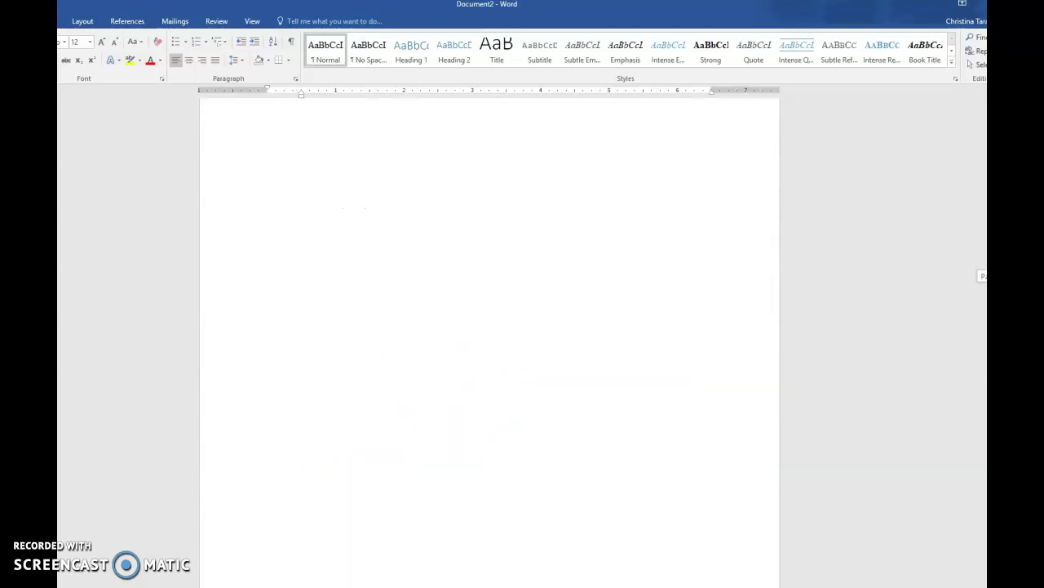
{"action": "scroll", "coordinate": [490, 326], "scroll_direction": "up", "scroll_amount": 1}
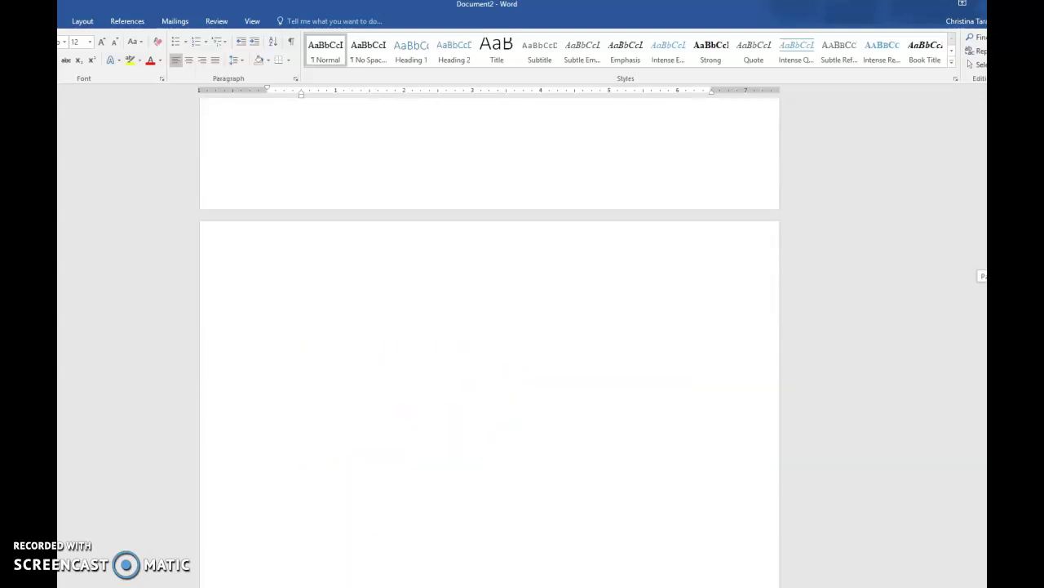
{"action": "scroll", "coordinate": [384, 240], "scroll_direction": "down", "scroll_amount": 3}
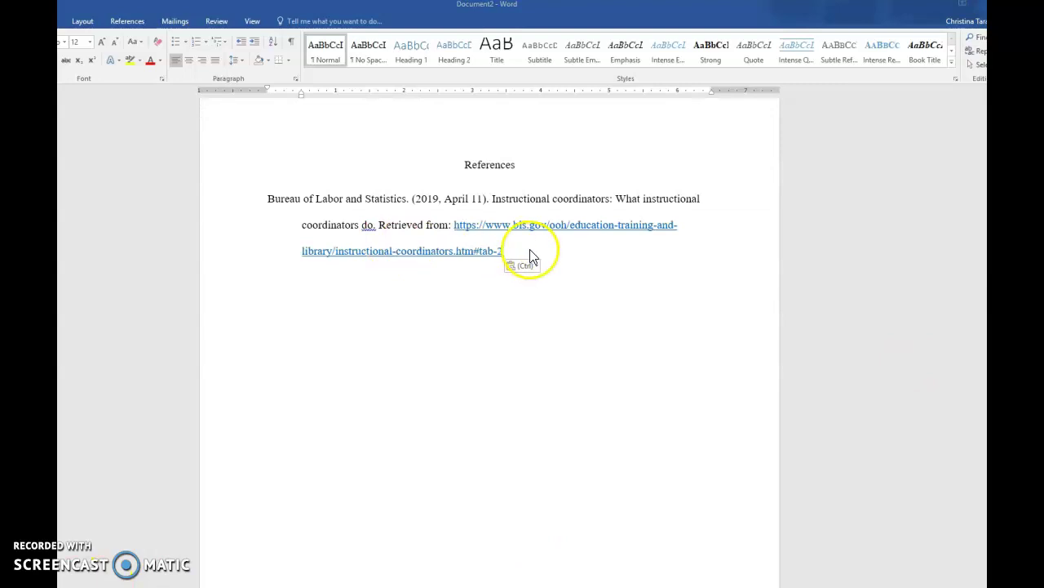
- Select the web address after "Retrieved from:" in the citation to review it
{"action": "left_click", "coordinate": [450, 227]}
{"action": "left_click_drag", "start_coordinate": [471, 230], "coordinate": [519, 254]}
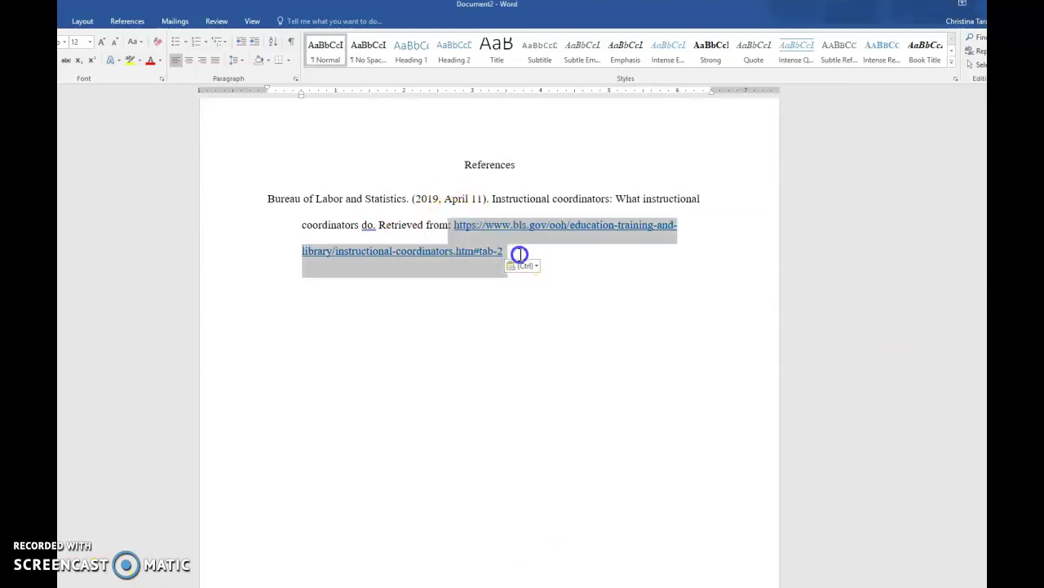
{"action": "left_click", "coordinate": [327, 206]}
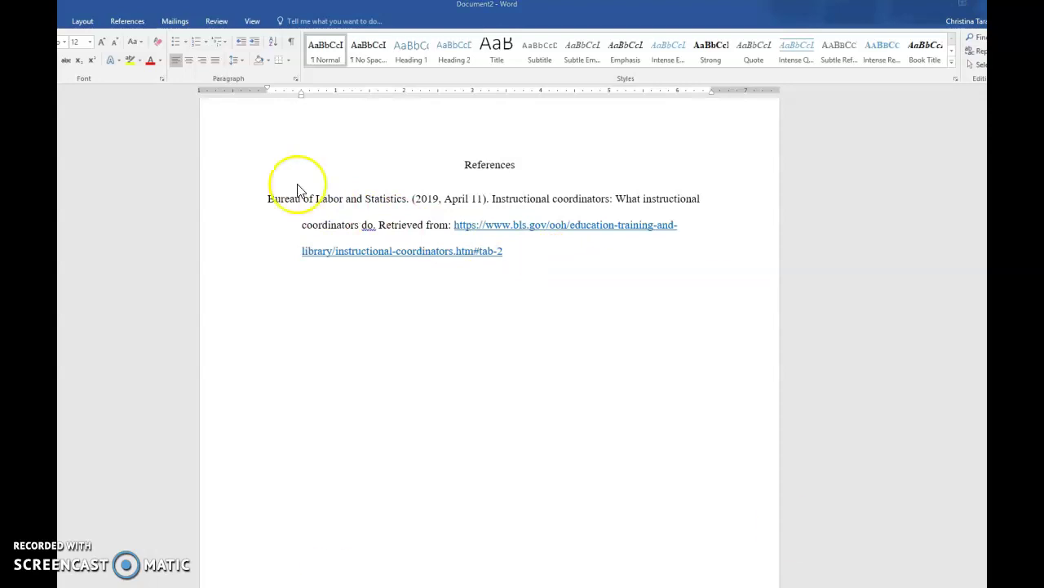
- Select the whole Bureau of Labor and Statistics citation, review its paragraph settings and close them
{"action": "left_click", "coordinate": [271, 201]}
{"action": "left_click_drag", "start_coordinate": [276, 202], "coordinate": [526, 248]}
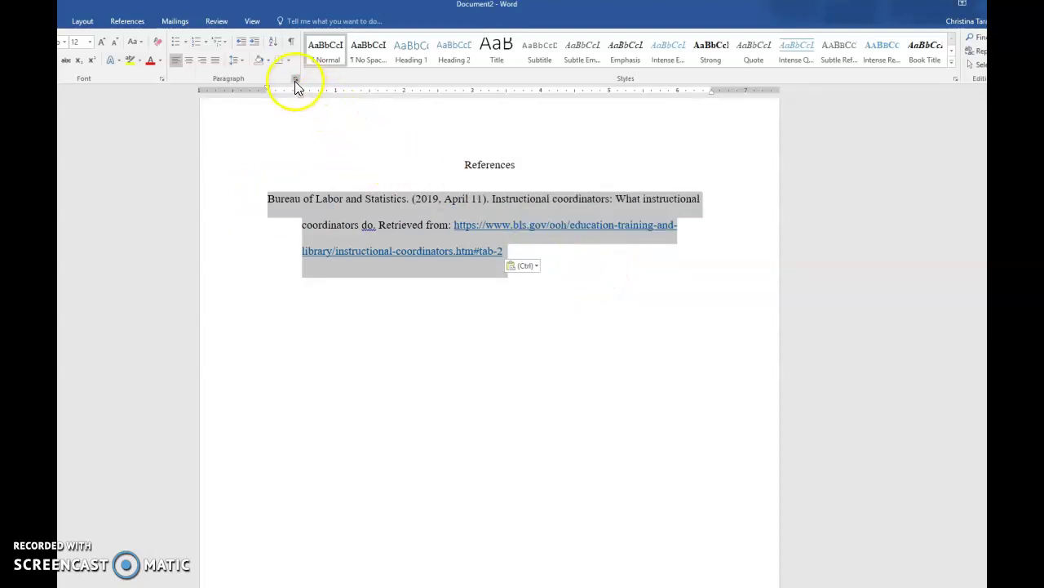
{"action": "left_click", "coordinate": [294, 79]}
{"action": "left_click", "coordinate": [593, 445]}
{"action": "left_click", "coordinate": [583, 283]}
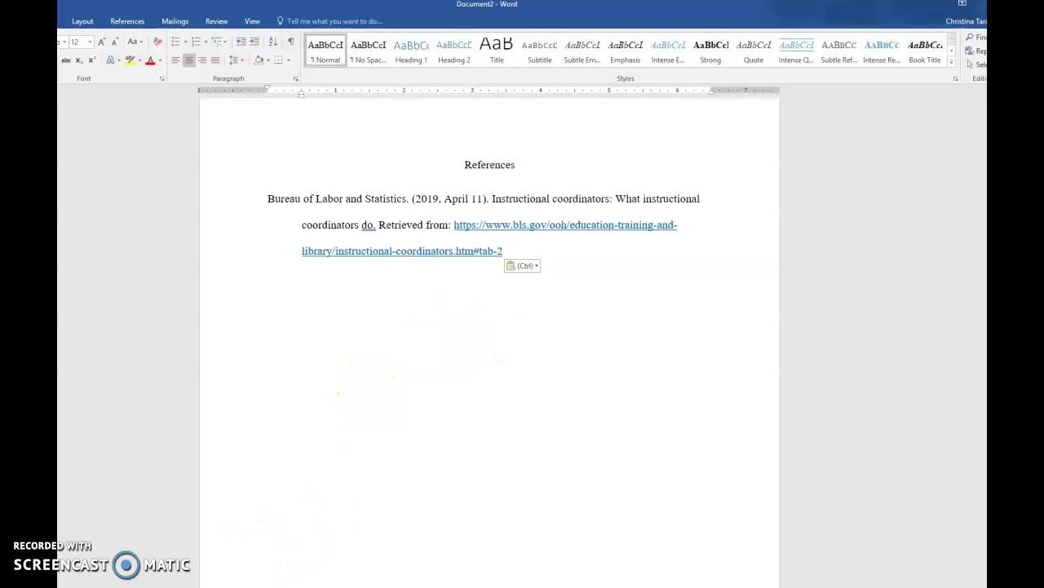
- Return to the Instructional Coordinators web page and compare the headings and addresses of its Summary and Pay sections
{"action": "mouse_move", "coordinate": [164, 581]}
{"action": "left_click", "coordinate": [102, 576]}
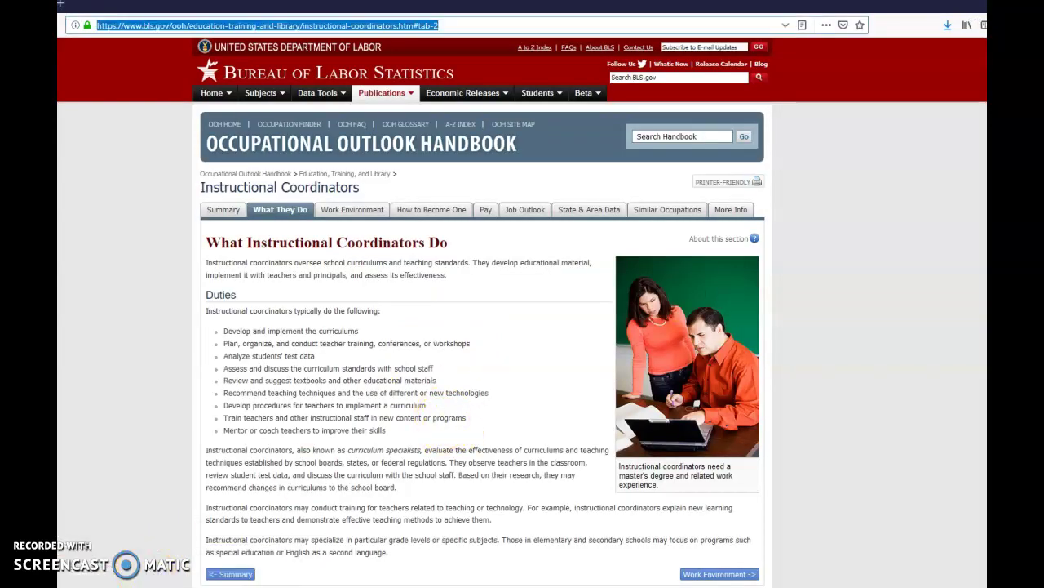
{"action": "left_click", "coordinate": [59, 3]}
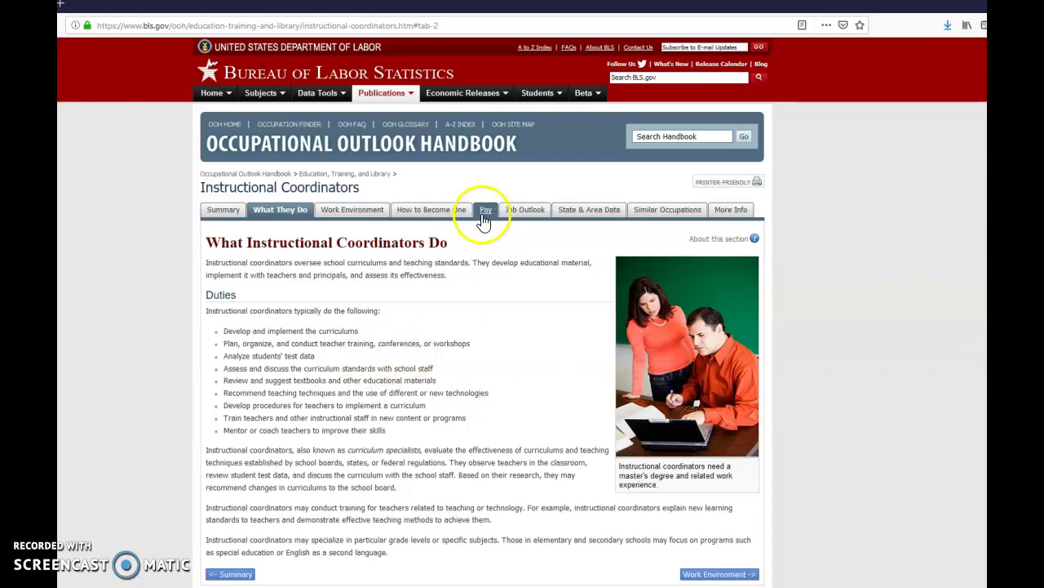
{"action": "left_click", "coordinate": [225, 209]}
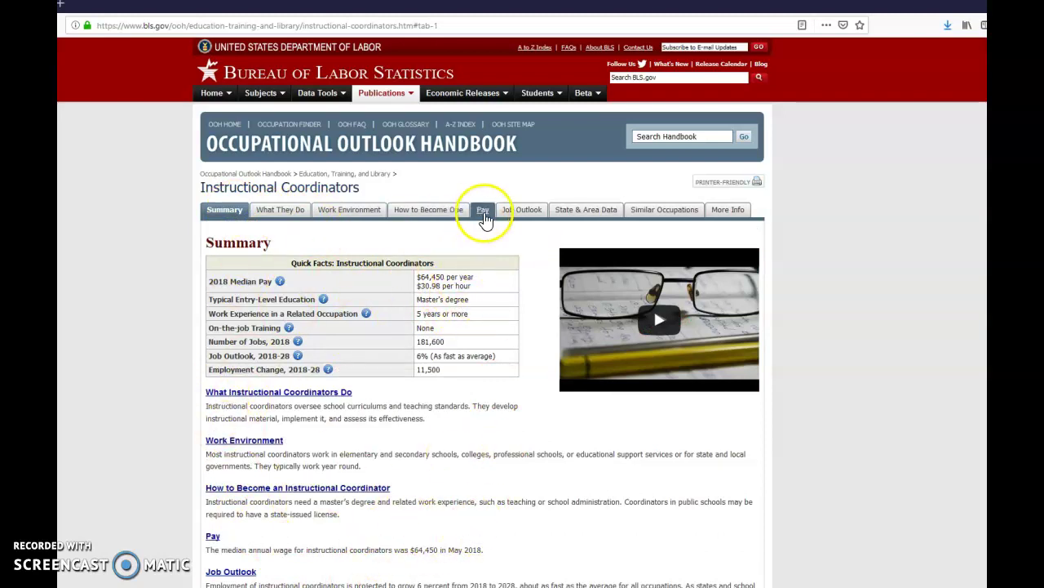
{"action": "left_click", "coordinate": [483, 212]}
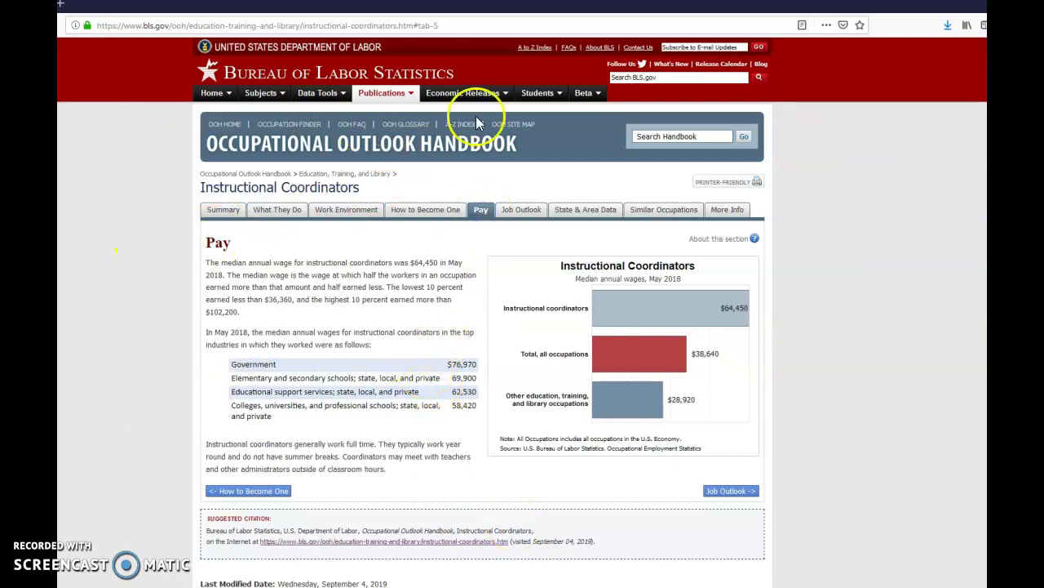
{"action": "left_click", "coordinate": [220, 211]}
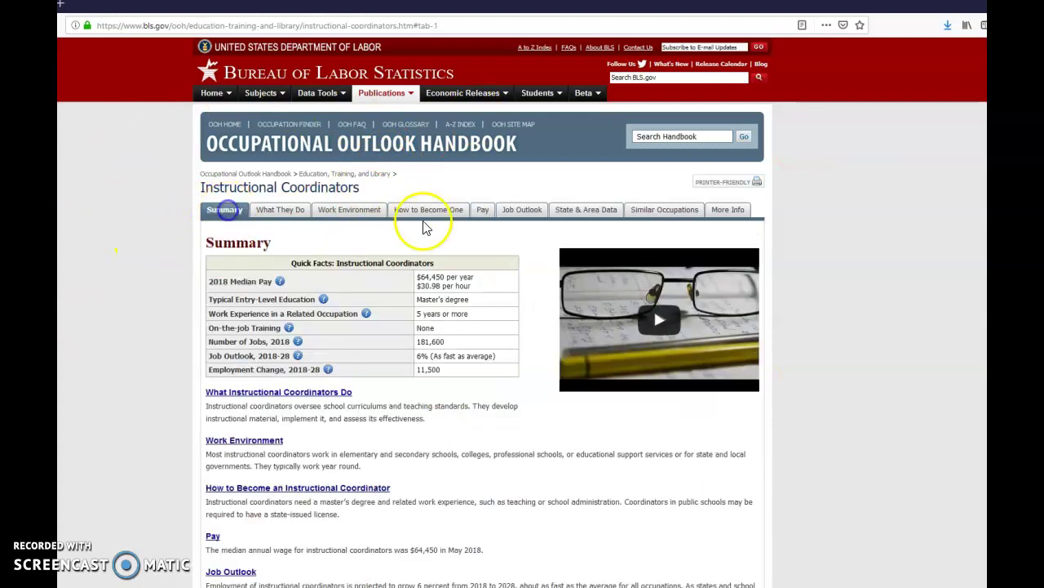
{"action": "left_click", "coordinate": [483, 212]}
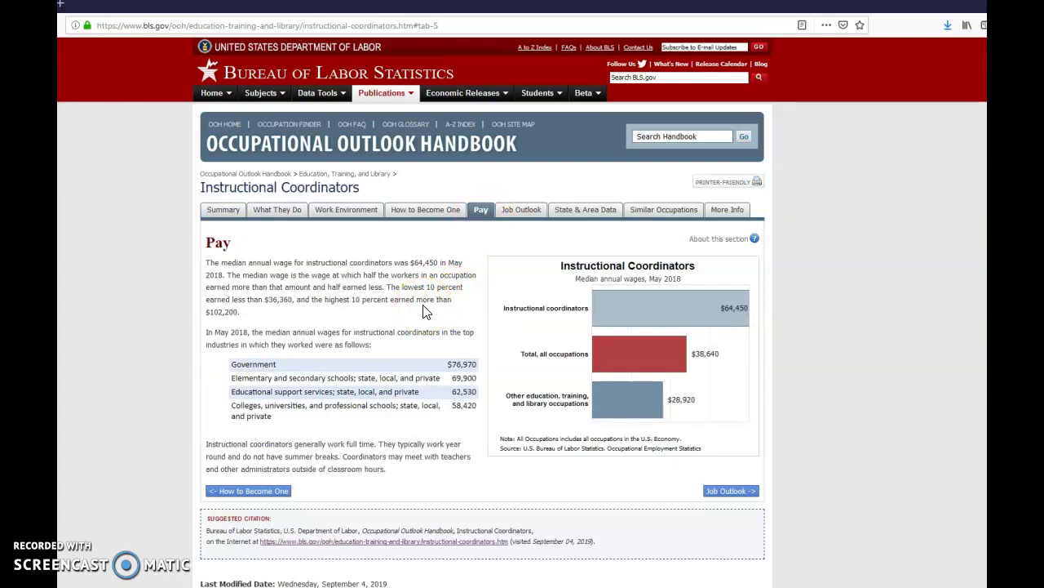
{"action": "left_click", "coordinate": [483, 214]}
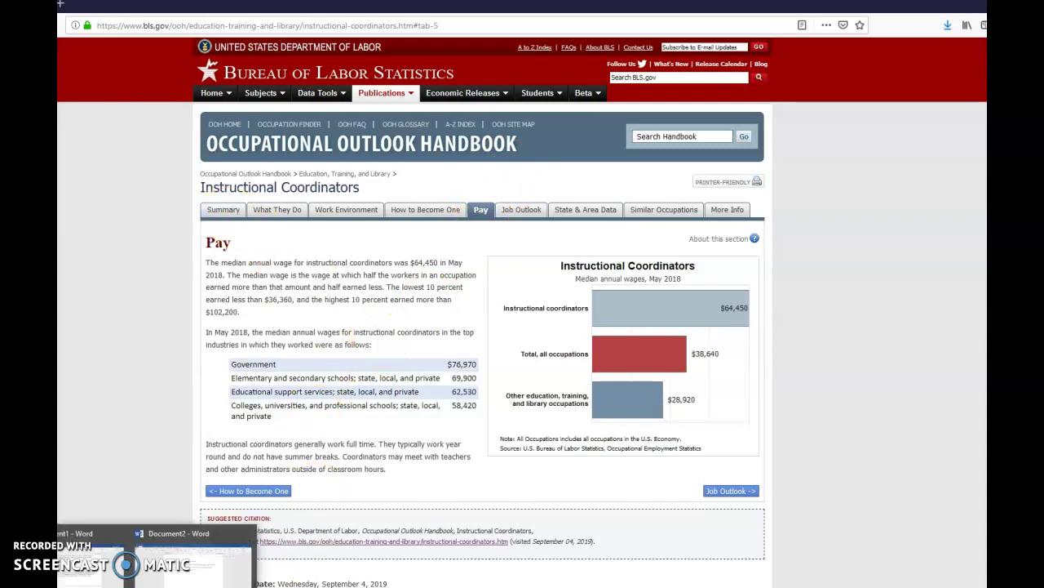
- Switch to the Word references page and compare the What They Do and Summary citations by selecting their text
{"action": "left_click", "coordinate": [226, 565]}
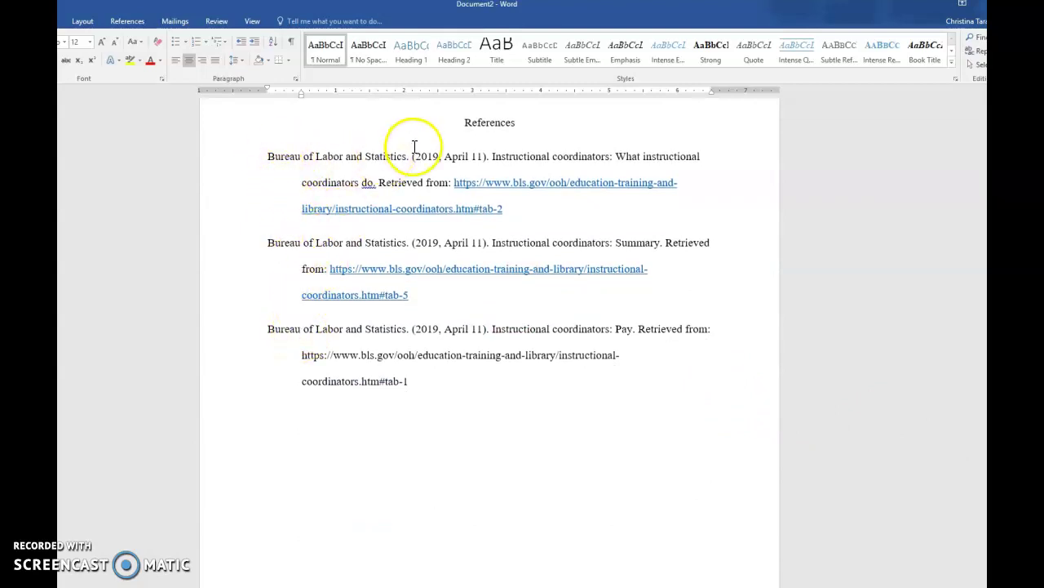
{"action": "left_click", "coordinate": [267, 159]}
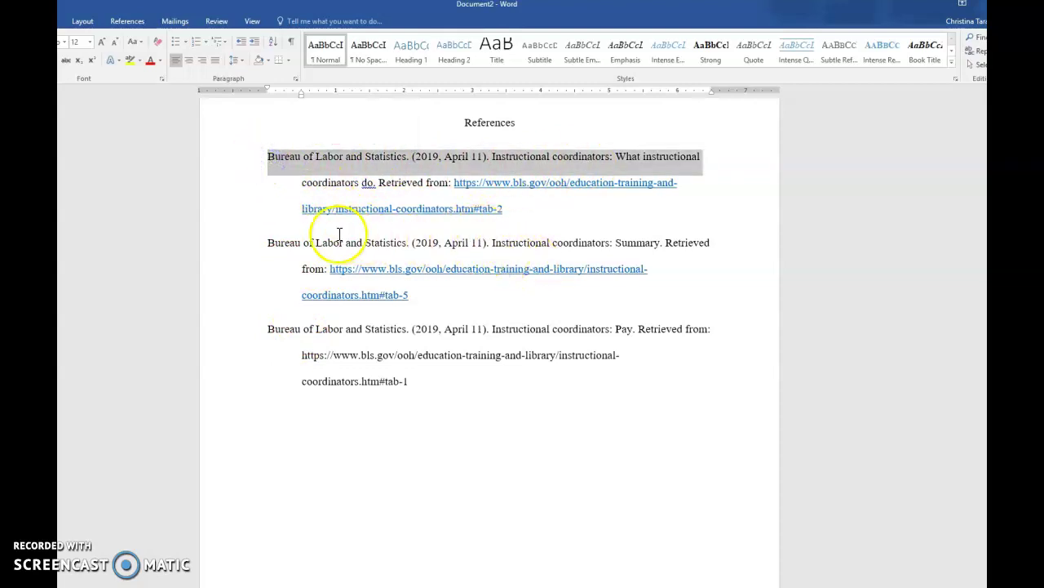
{"action": "left_click_drag", "start_coordinate": [263, 242], "coordinate": [732, 266]}
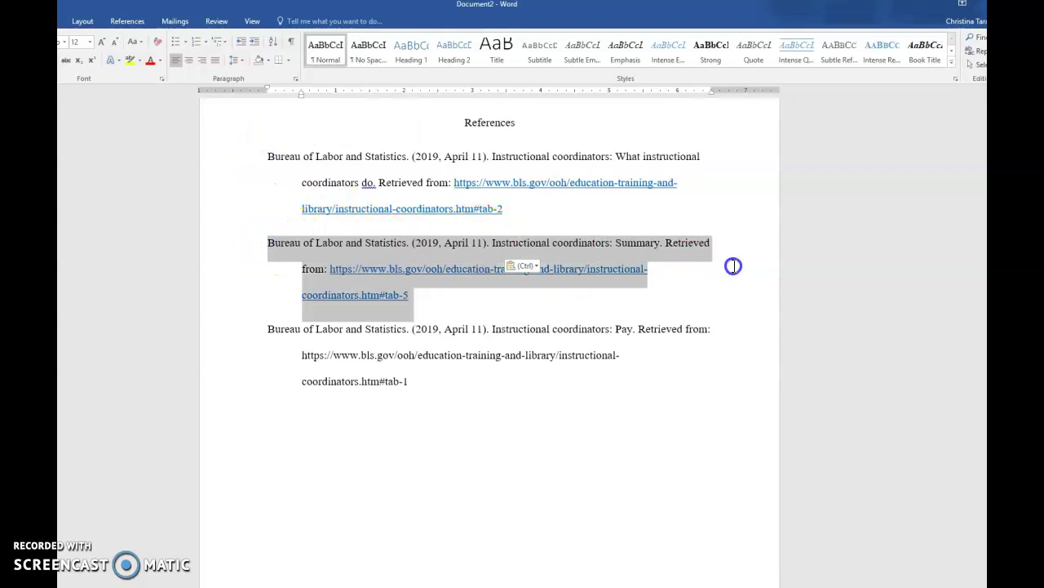
{"action": "left_click", "coordinate": [664, 275]}
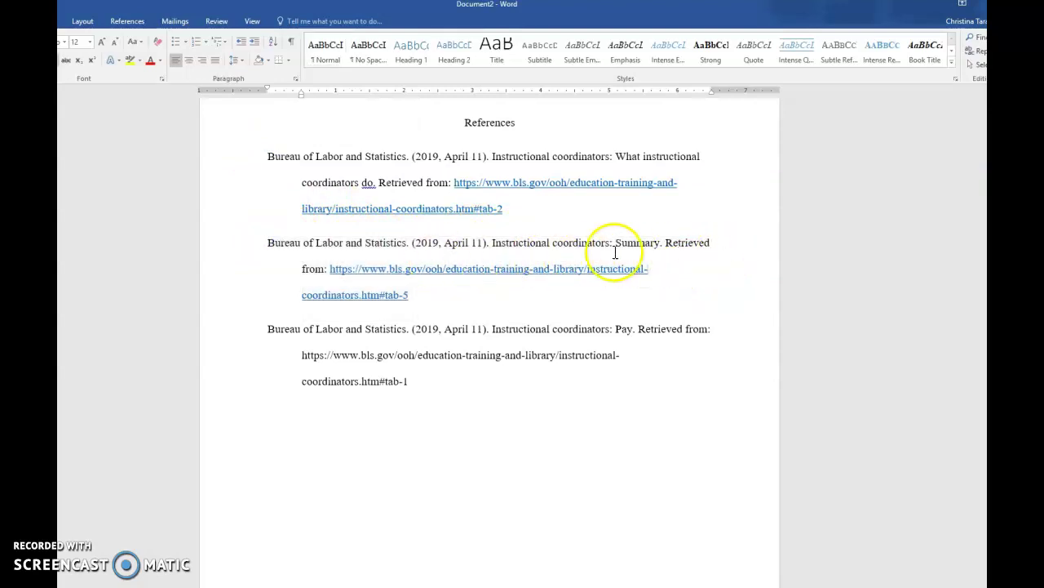
- Compare the section titles after "Instructional coordinators:" in the three citations, selecting "Summary" and "What instructional"
{"action": "left_click_drag", "start_coordinate": [659, 242], "coordinate": [614, 247]}
{"action": "left_click_drag", "start_coordinate": [702, 156], "coordinate": [620, 161]}
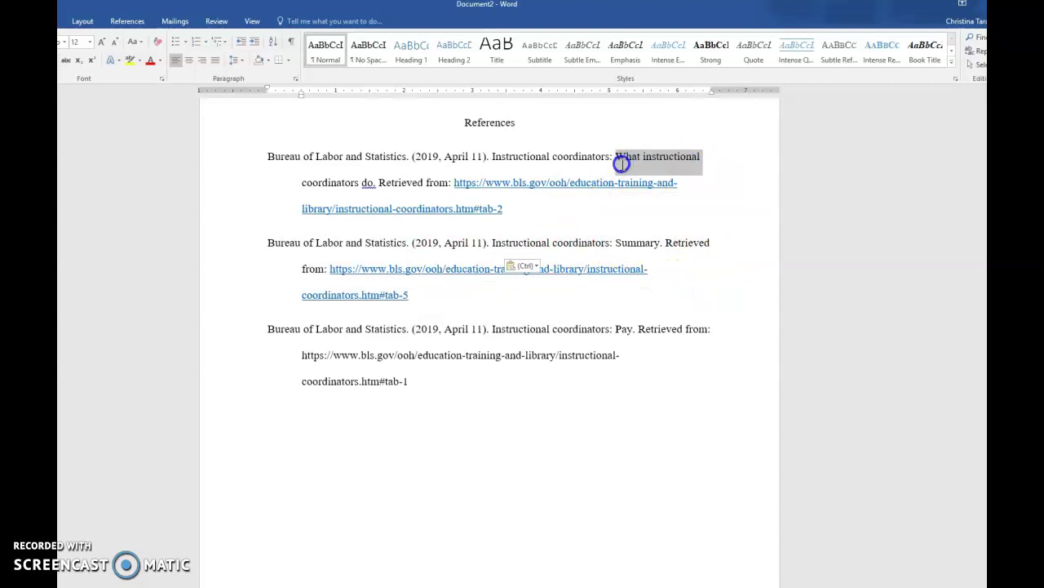
{"action": "left_click", "coordinate": [612, 328]}
{"action": "left_click", "coordinate": [630, 391]}
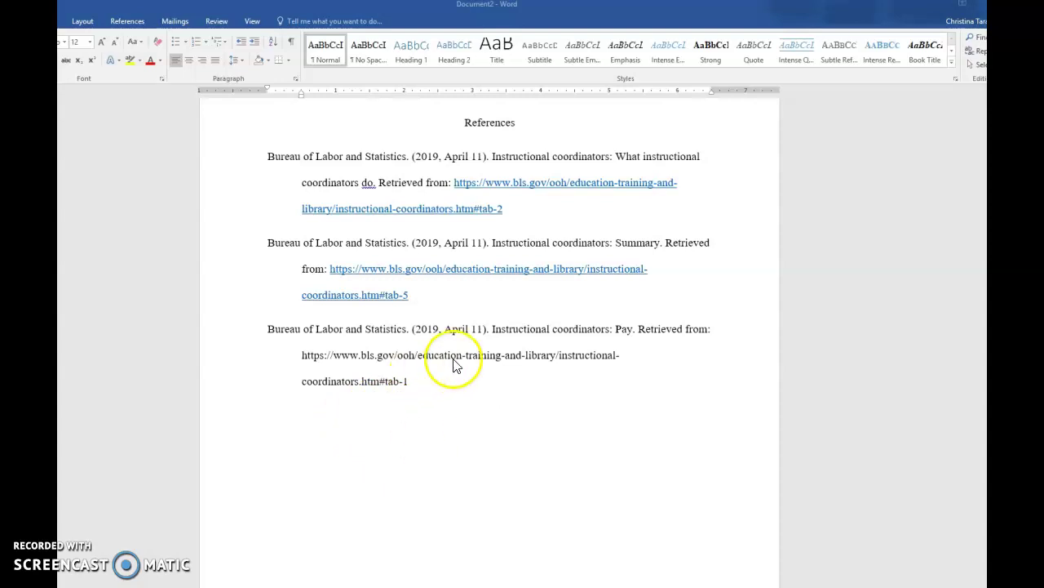
{"action": "left_click", "coordinate": [437, 418]}
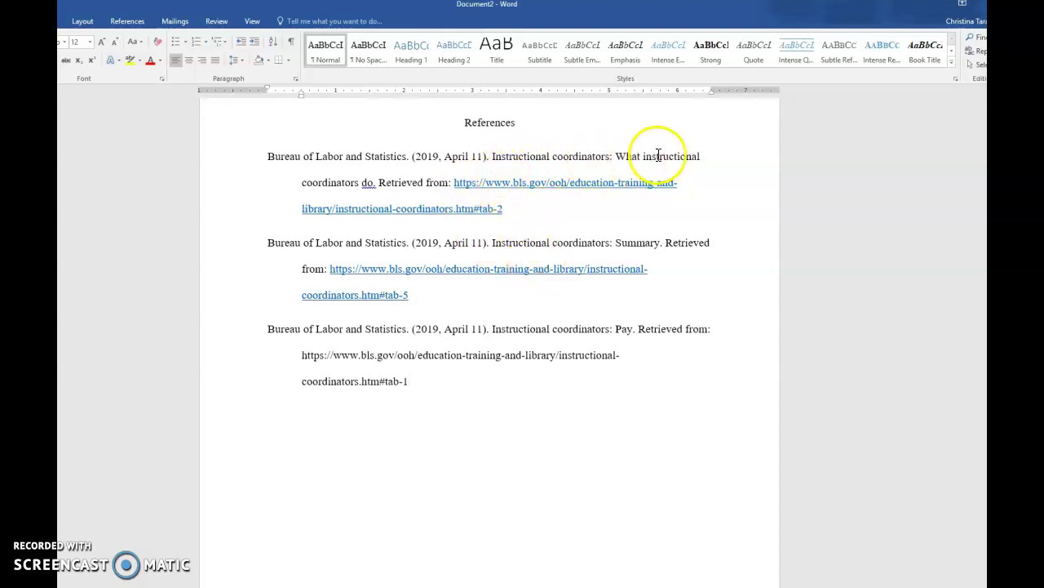
- Highlight the titles of all three citations in yellow, covering the What instructional coordinators do, Summary and Pay entries
{"action": "left_click_drag", "start_coordinate": [494, 155], "coordinate": [374, 182]}
{"action": "left_click", "coordinate": [130, 61]}
{"action": "left_click_drag", "start_coordinate": [492, 242], "coordinate": [667, 243]}
{"action": "left_click", "coordinate": [130, 62]}
{"action": "left_click_drag", "start_coordinate": [483, 332], "coordinate": [635, 341]}
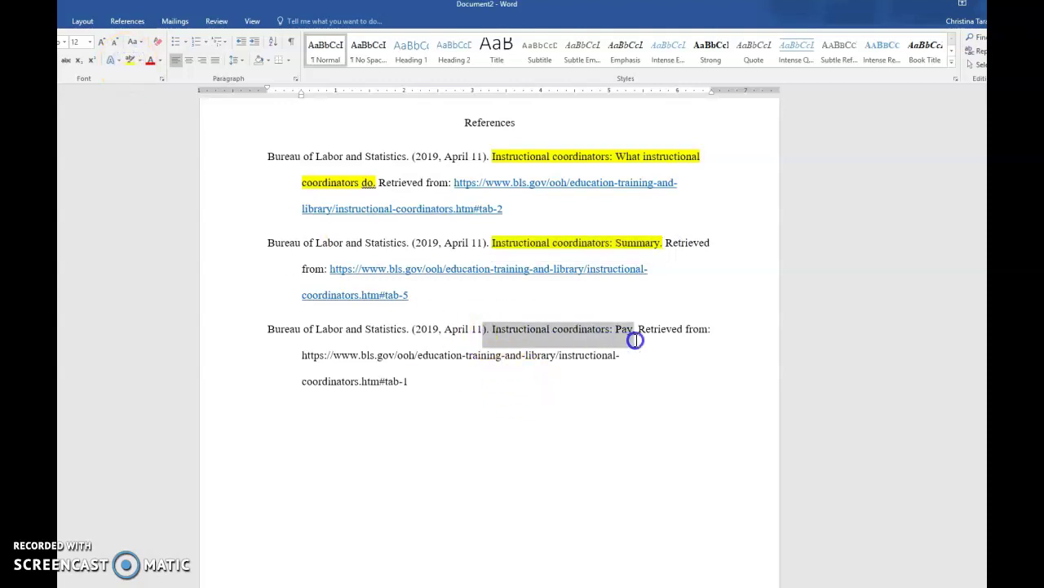
{"action": "left_click", "coordinate": [137, 61]}
{"action": "left_click", "coordinate": [419, 466]}
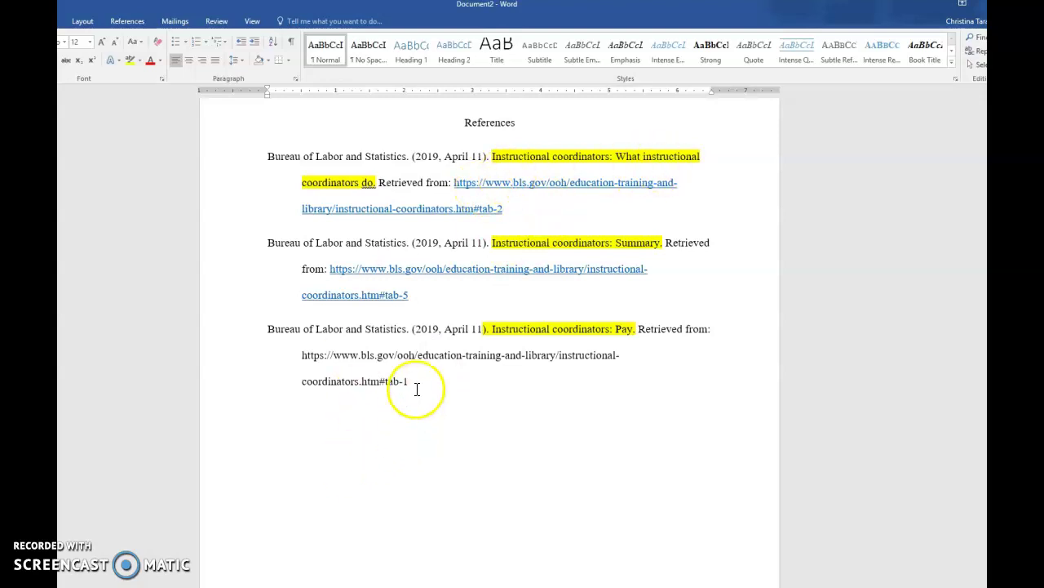
- Move the Pay citation to the start of the references list and remove the leftover blank line after it
{"action": "left_click_drag", "start_coordinate": [408, 381], "coordinate": [272, 330]}
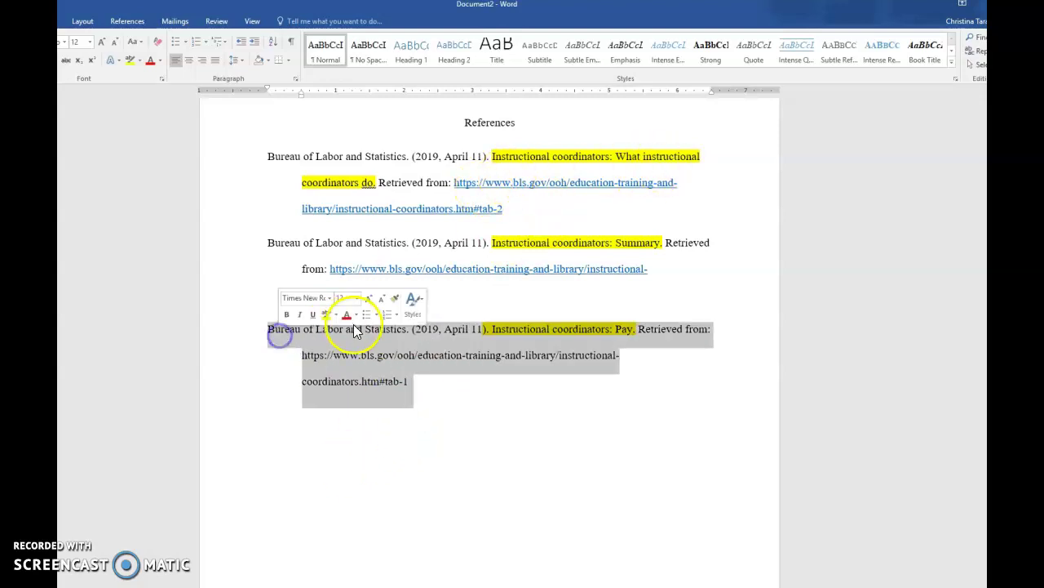
{"action": "right_click", "coordinate": [370, 340]}
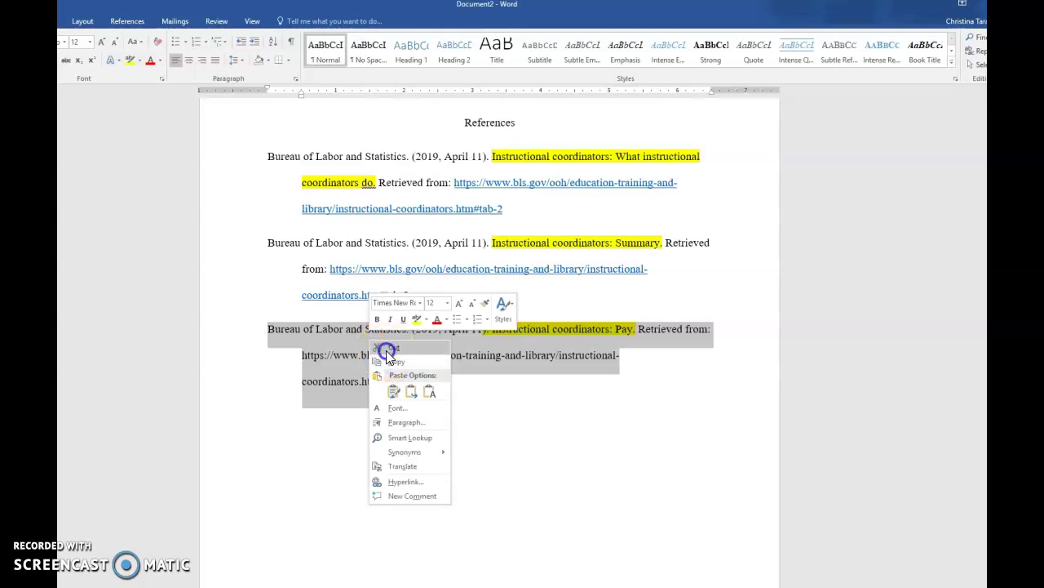
{"action": "left_click", "coordinate": [390, 348]}
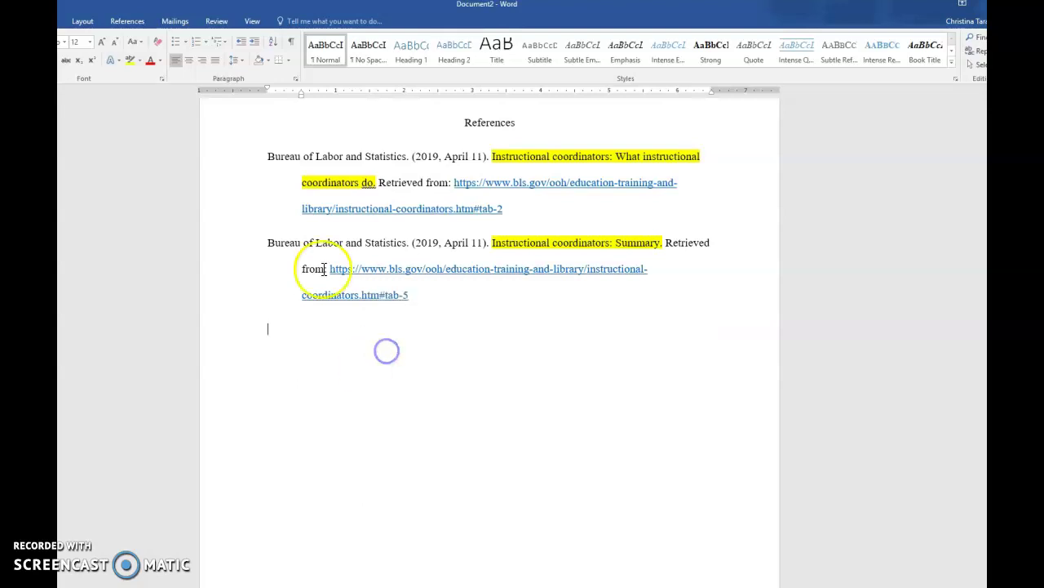
{"action": "key", "text": "Return"}
{"action": "right_click", "coordinate": [278, 156]}
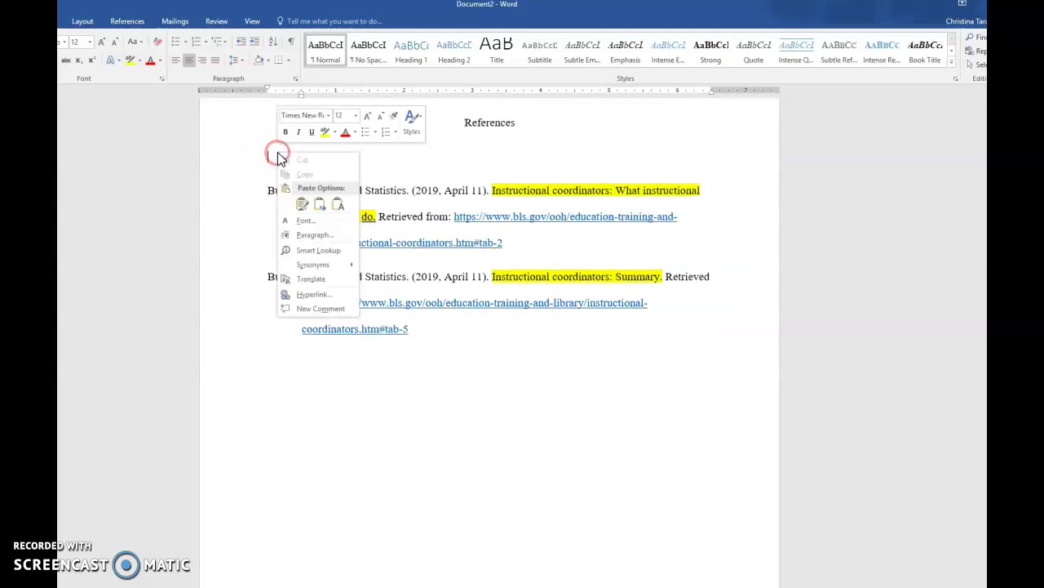
{"action": "left_click", "coordinate": [301, 204]}
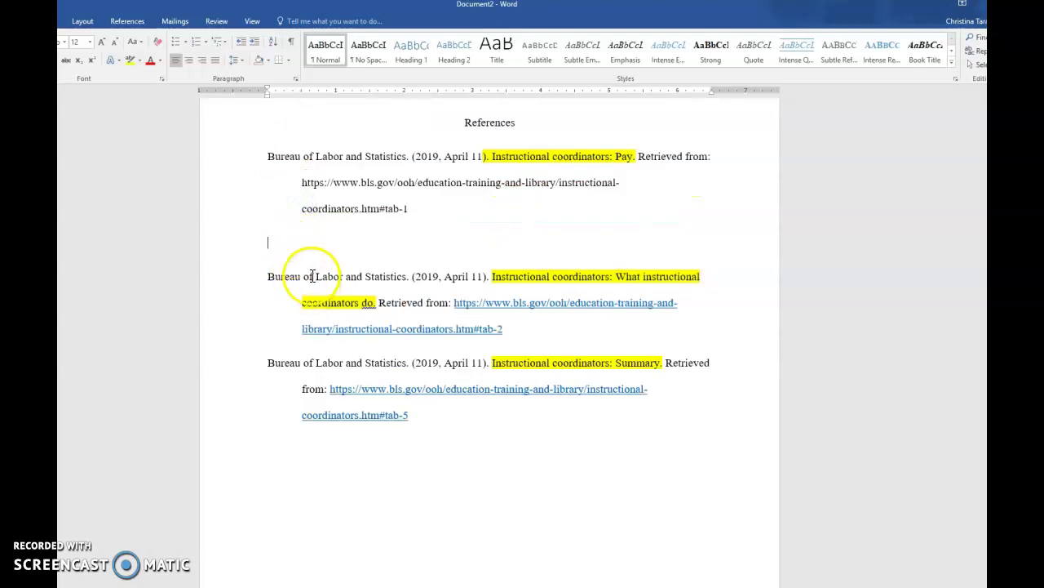
{"action": "left_click", "coordinate": [267, 274]}
{"action": "key", "text": "BackSpace"}
{"action": "key", "text": "BackSpace"}
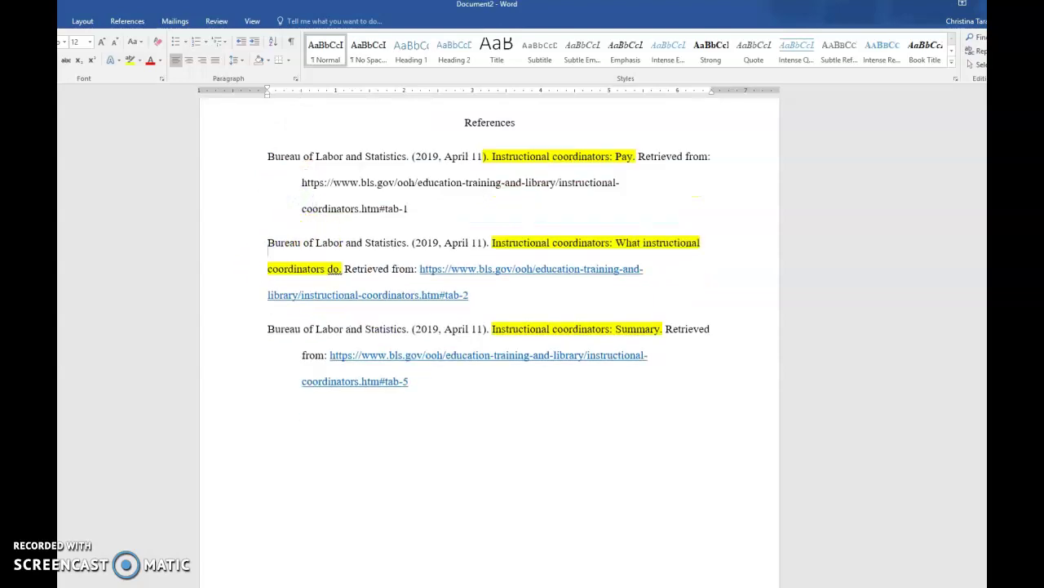
- Apply a 0.5" hanging indent to the What instructional coordinators do citation
{"action": "left_click_drag", "start_coordinate": [425, 283], "coordinate": [280, 243]}
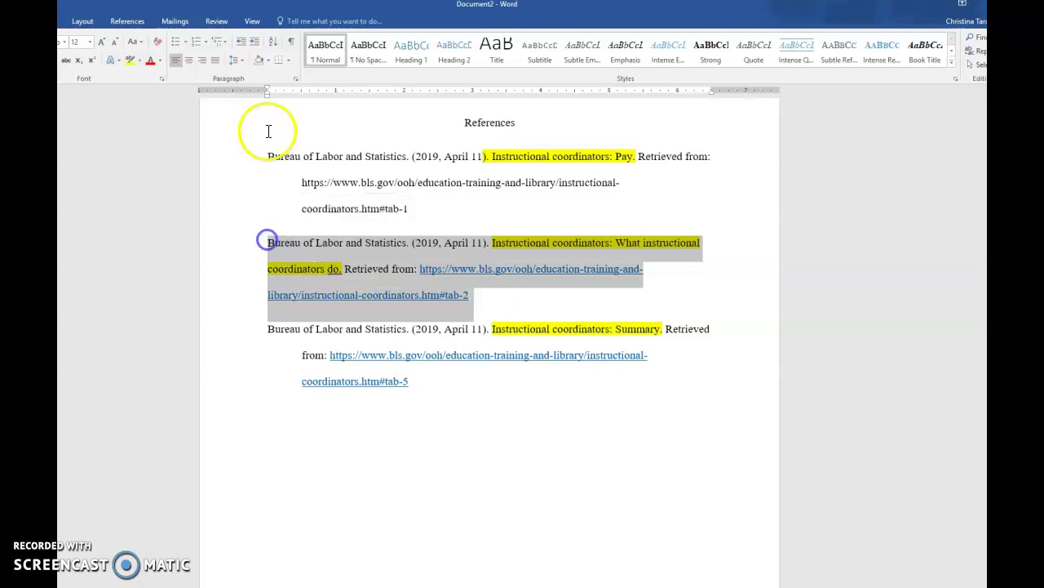
{"action": "left_click", "coordinate": [296, 80]}
{"action": "left_click", "coordinate": [522, 261]}
{"action": "left_click", "coordinate": [516, 284]}
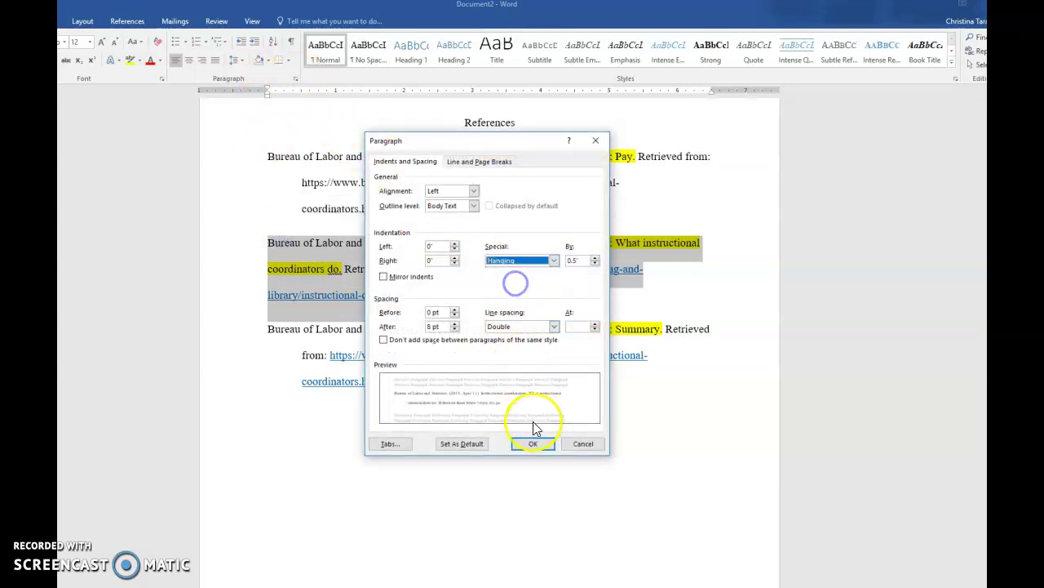
{"action": "left_click", "coordinate": [534, 428]}
{"action": "left_click", "coordinate": [516, 436]}
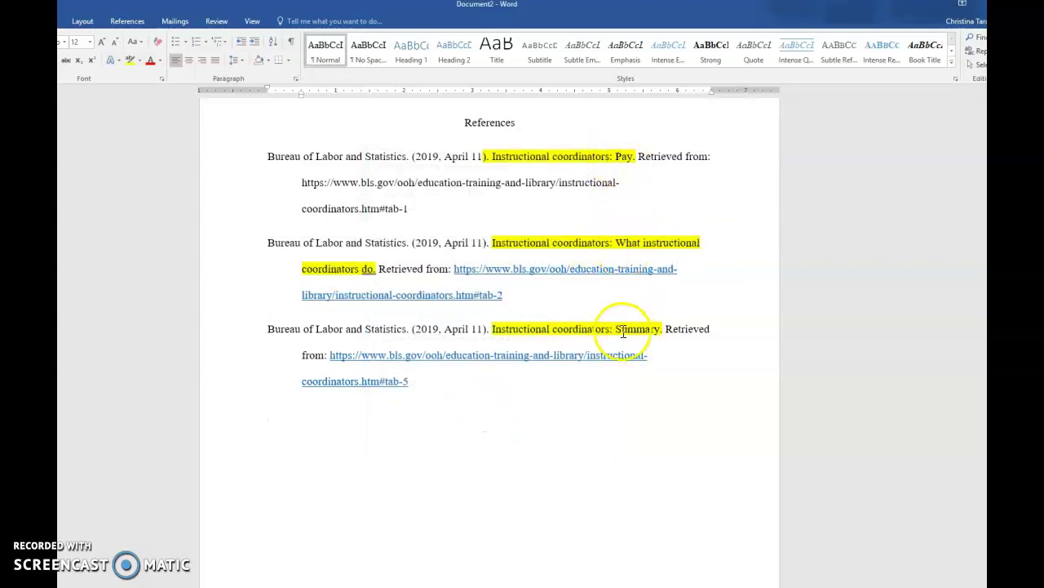
- Move the Summary citation between the Pay and What instructional coordinators do citations, and remove the extra blank line
{"action": "left_click_drag", "start_coordinate": [412, 382], "coordinate": [264, 332]}
{"action": "right_click", "coordinate": [306, 335]}
{"action": "left_click", "coordinate": [328, 349]}
{"action": "left_click", "coordinate": [266, 243]}
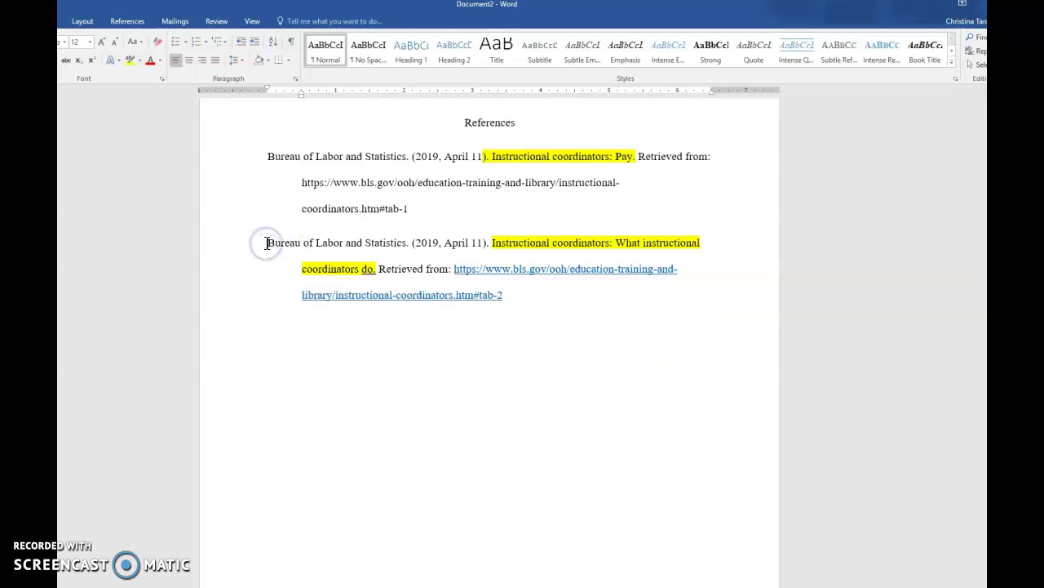
{"action": "right_click", "coordinate": [266, 243]}
{"action": "left_click", "coordinate": [255, 246]}
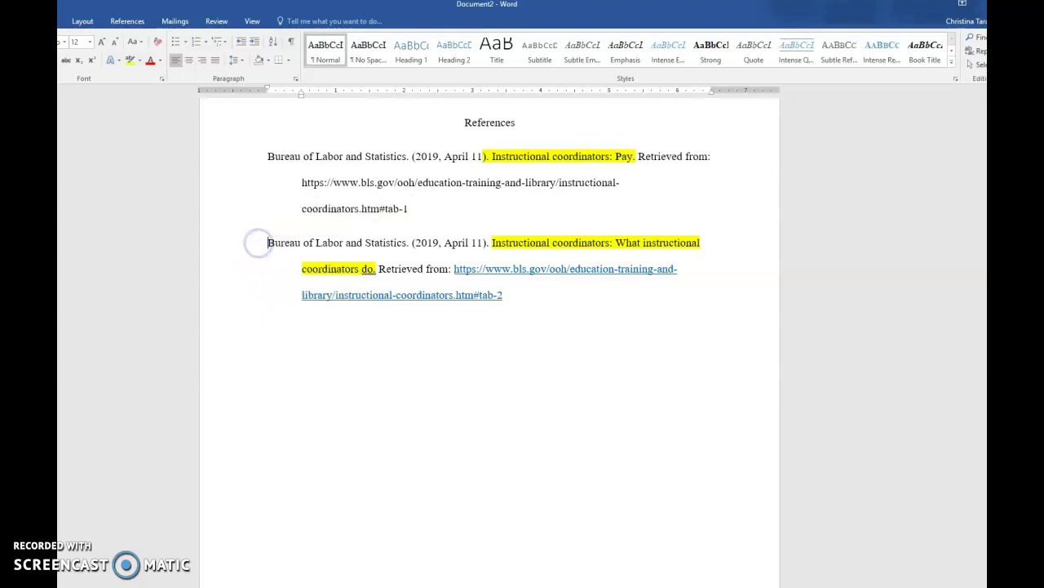
{"action": "key", "text": "Return"}
{"action": "right_click", "coordinate": [275, 242]}
{"action": "left_click", "coordinate": [298, 292]}
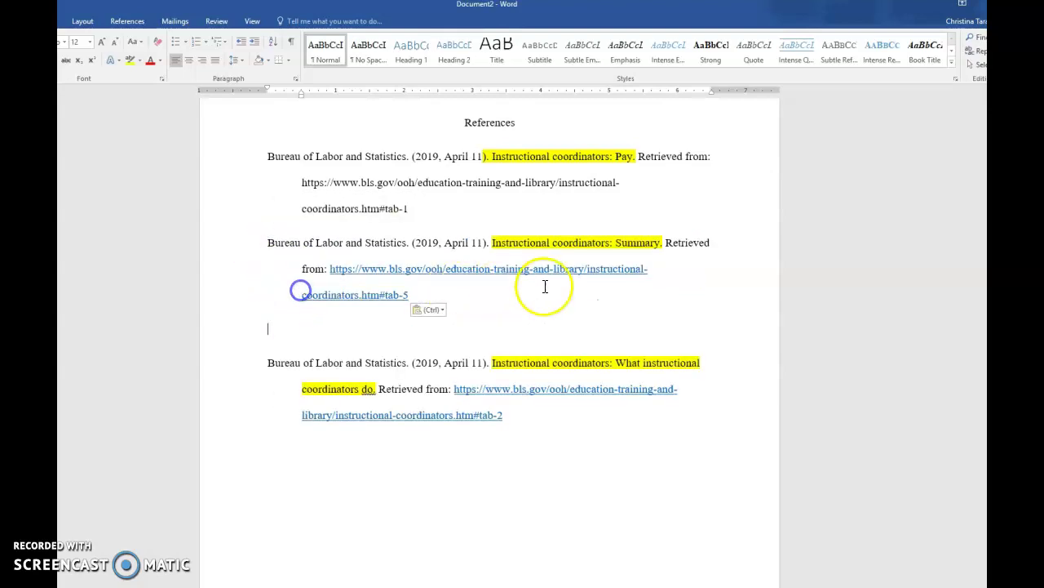
{"action": "left_click", "coordinate": [278, 334]}
{"action": "key", "text": "BackSpace"}
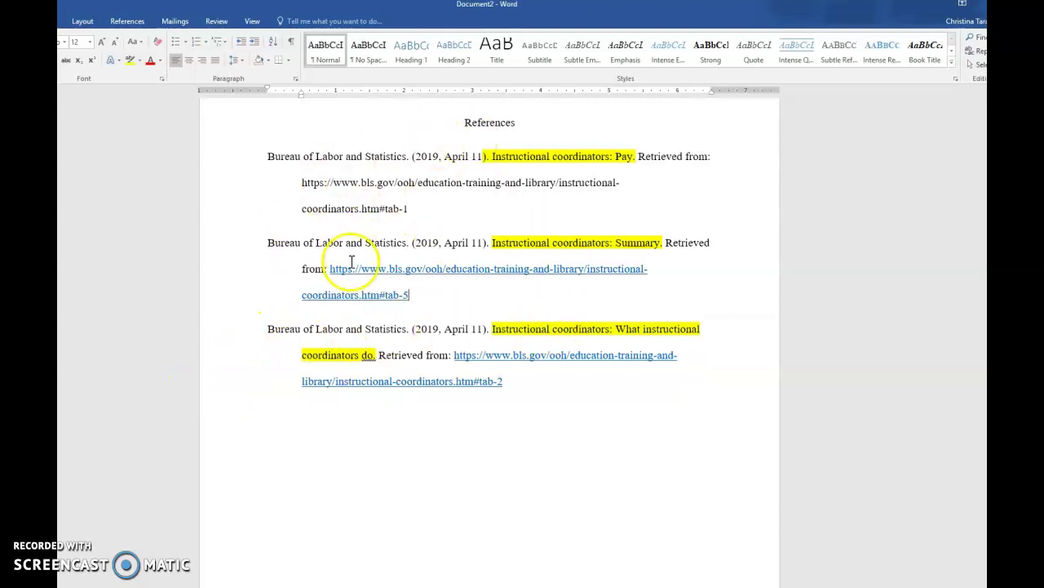
- Check the alphabetical order of the three citations by the first word of each section title
{"action": "left_click", "coordinate": [562, 411]}
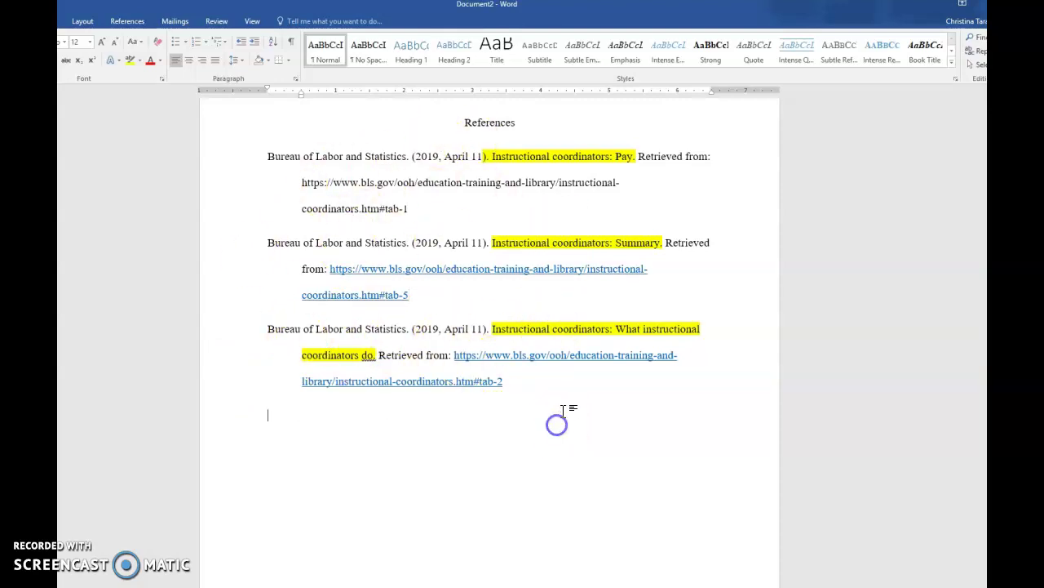
{"action": "left_click", "coordinate": [624, 157]}
{"action": "left_click", "coordinate": [620, 244]}
{"action": "left_click", "coordinate": [627, 329]}
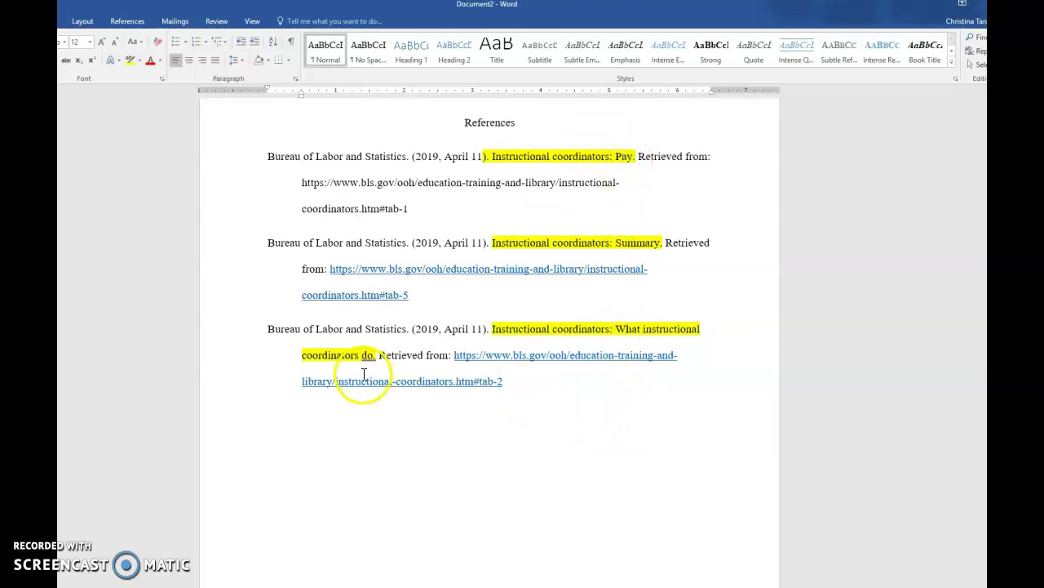
{"action": "left_click", "coordinate": [385, 354]}
- Remove the yellow highlighting from the titles of all three citations
{"action": "left_click_drag", "start_coordinate": [517, 384], "coordinate": [266, 156]}
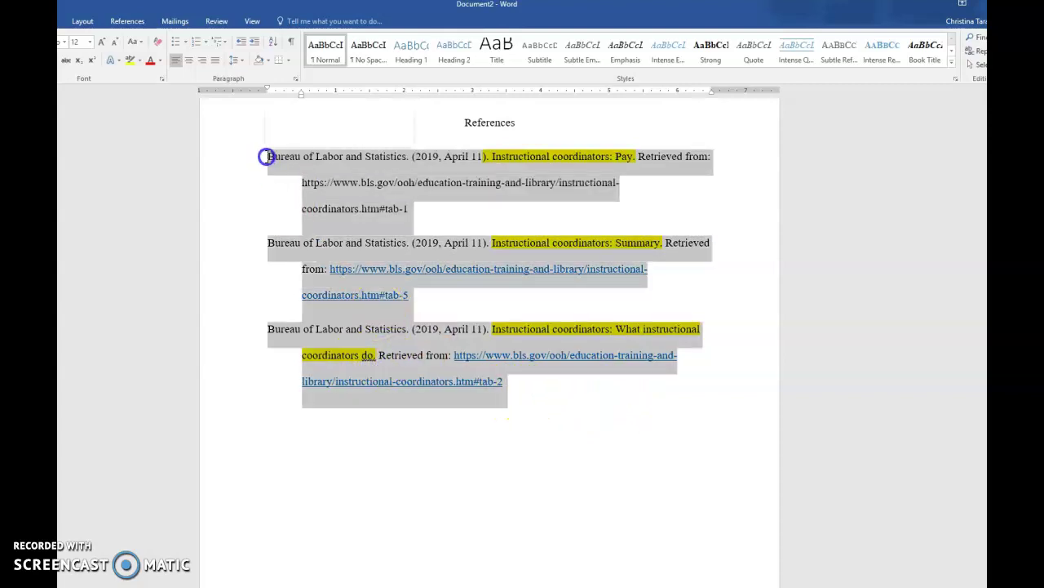
{"action": "left_click", "coordinate": [136, 61]}
{"action": "left_click", "coordinate": [146, 125]}
{"action": "left_click", "coordinate": [587, 481]}
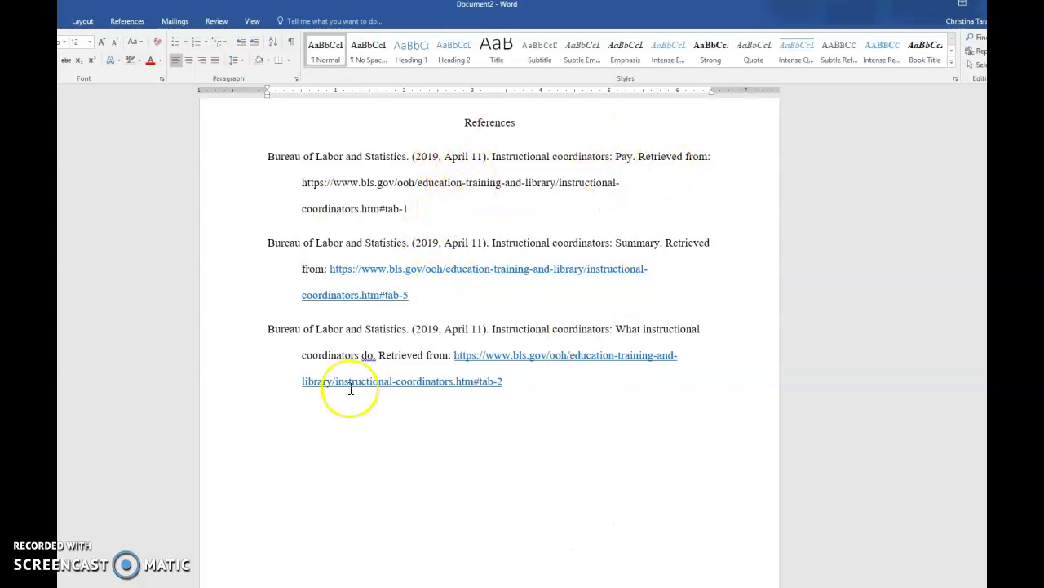
- Add year suffixes to the citations: 2019a for Pay, 2019b for Summary and 2019c for What instructional coordinators do
{"action": "left_click", "coordinate": [438, 156]}
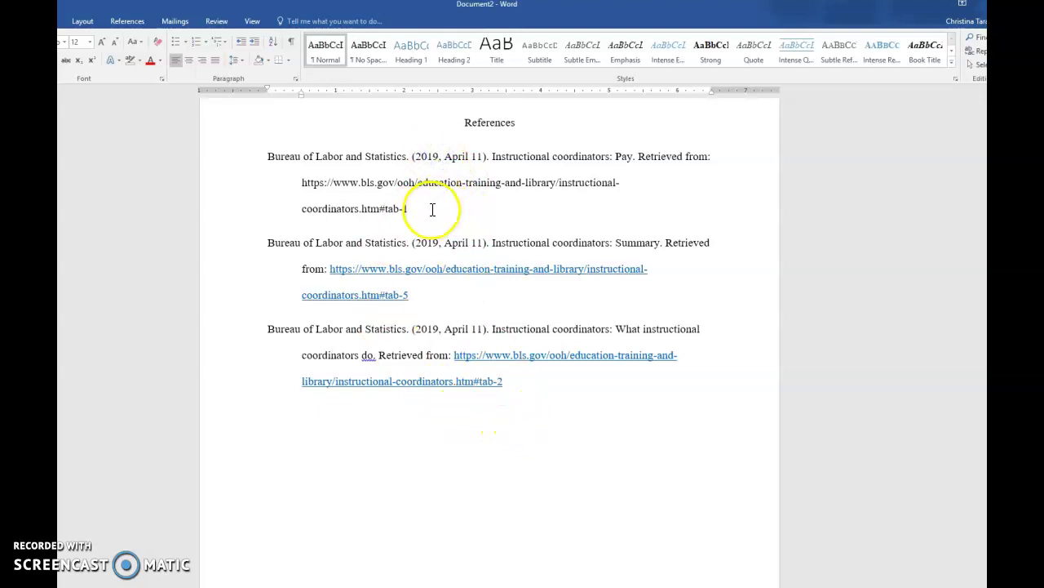
{"action": "type", "text": "a"}
{"action": "left_click", "coordinate": [438, 243]}
{"action": "type", "text": "b"}
{"action": "left_click", "coordinate": [438, 328]}
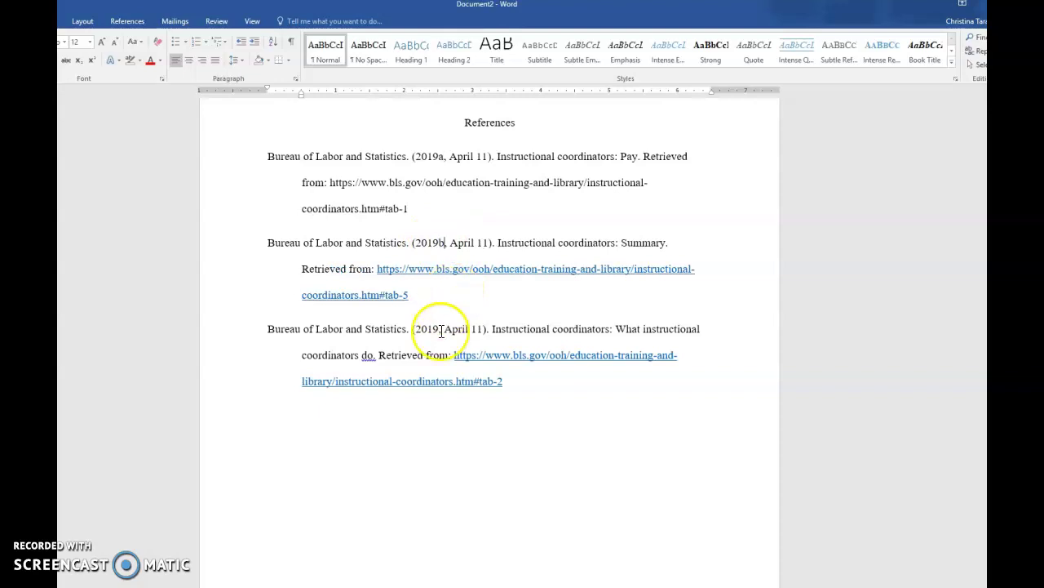
{"action": "type", "text": "c"}
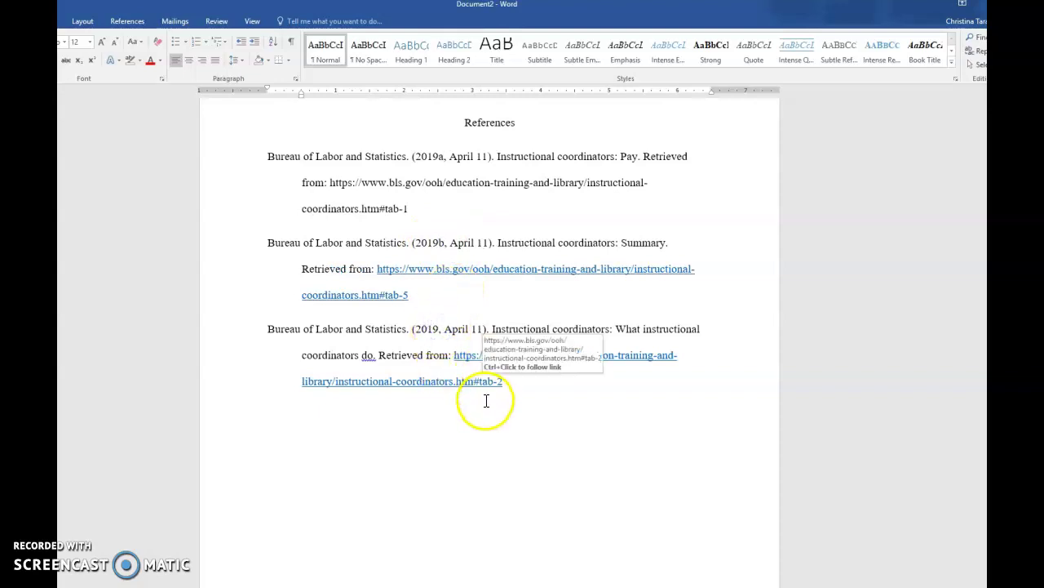
{"action": "left_click", "coordinate": [537, 399]}
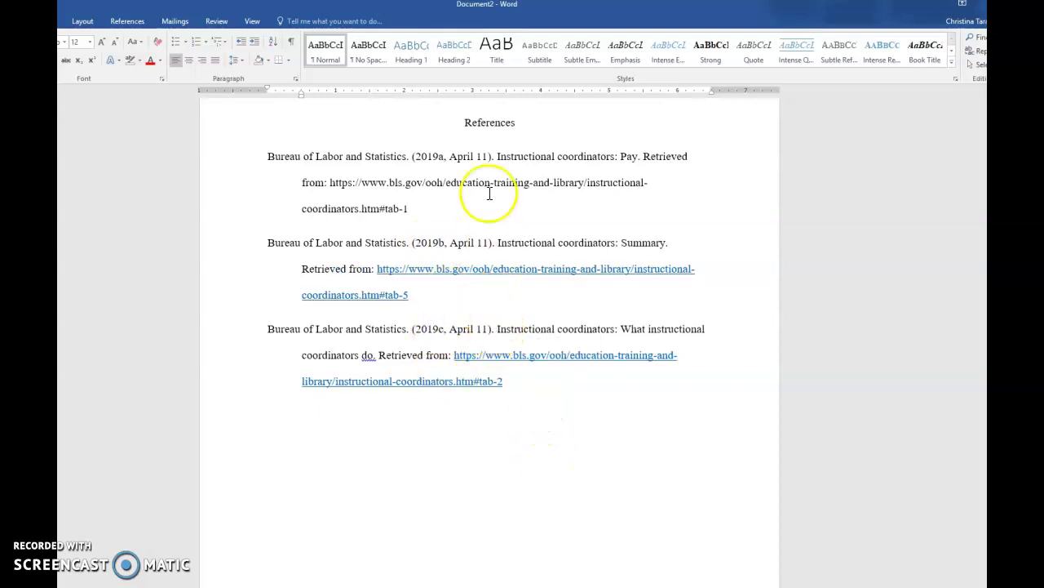
- Highlight the parenthesized dates with the 2019a, 2019b and 2019c years in yellow
{"action": "left_click_drag", "start_coordinate": [496, 156], "coordinate": [407, 158]}
{"action": "left_click", "coordinate": [140, 60]}
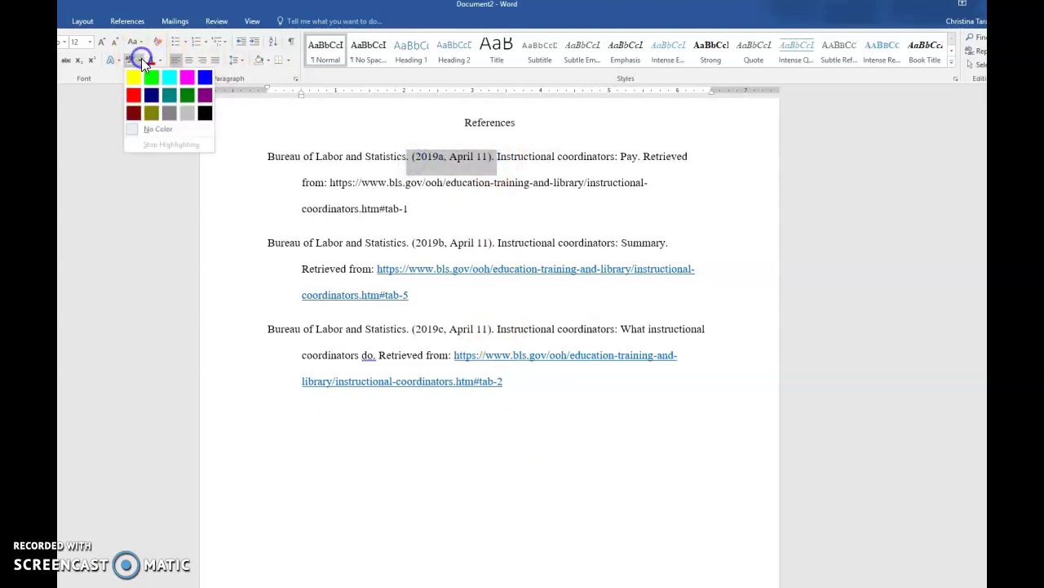
{"action": "left_click", "coordinate": [133, 77]}
{"action": "left_click_drag", "start_coordinate": [489, 244], "coordinate": [412, 242]}
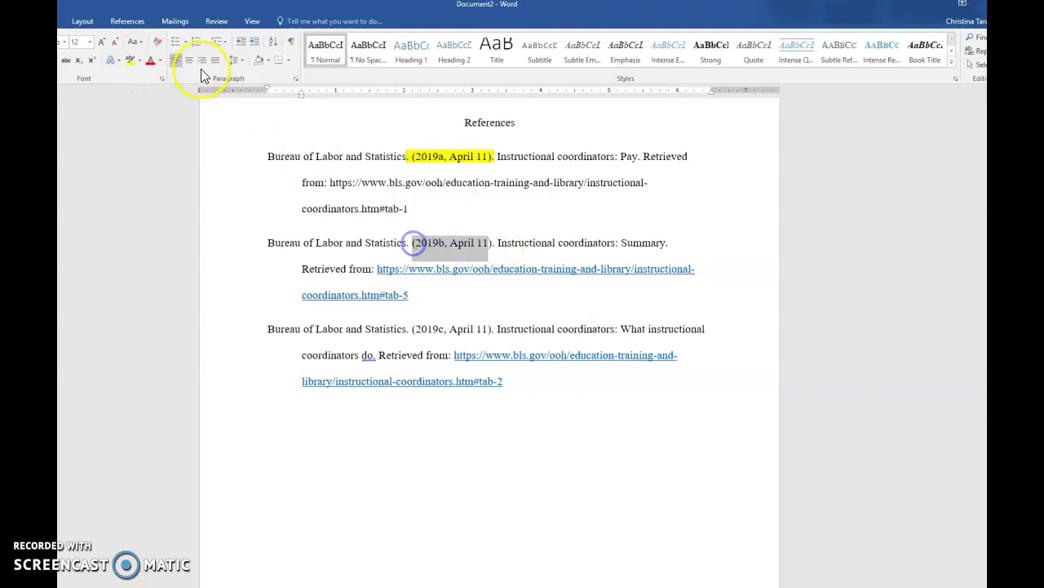
{"action": "left_click", "coordinate": [130, 60]}
{"action": "left_click_drag", "start_coordinate": [495, 331], "coordinate": [413, 334]}
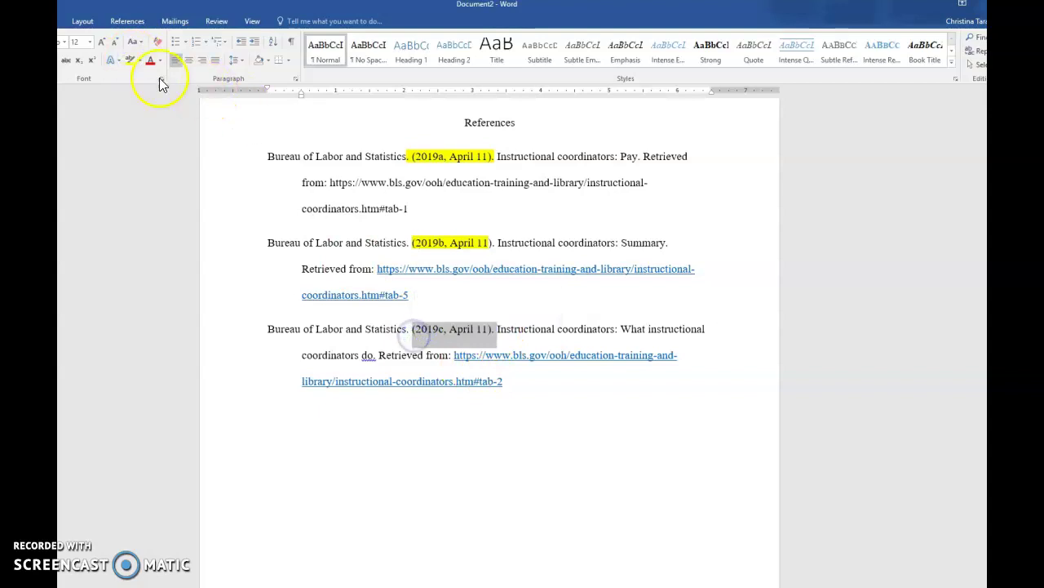
{"action": "left_click", "coordinate": [126, 60]}
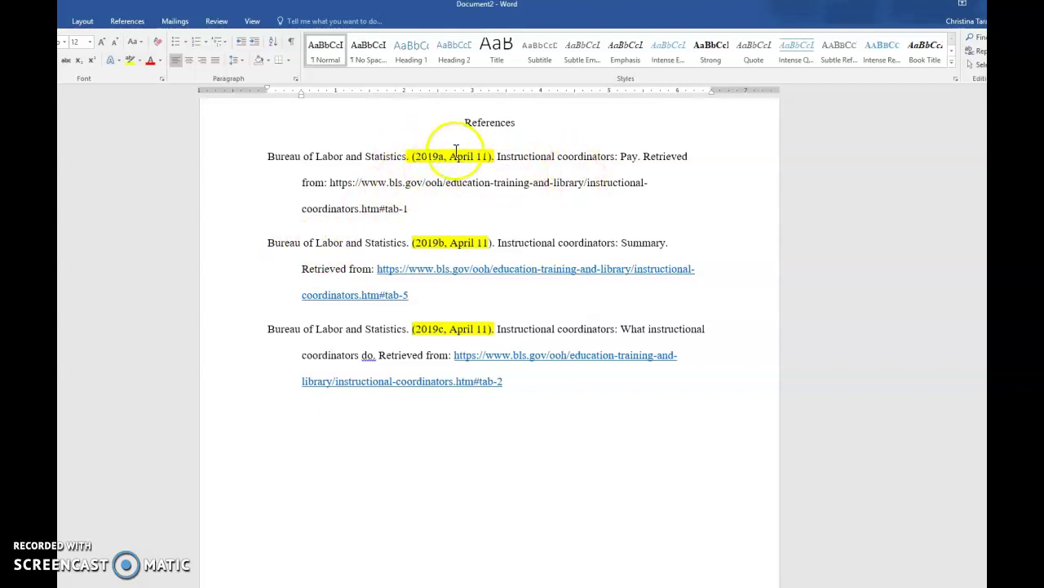
- Compare each citation's lettered date with its section title, selecting the Pay, Summary and What instructional coordinators do titles
{"action": "left_click_drag", "start_coordinate": [627, 156], "coordinate": [495, 159]}
{"action": "left_click", "coordinate": [451, 242]}
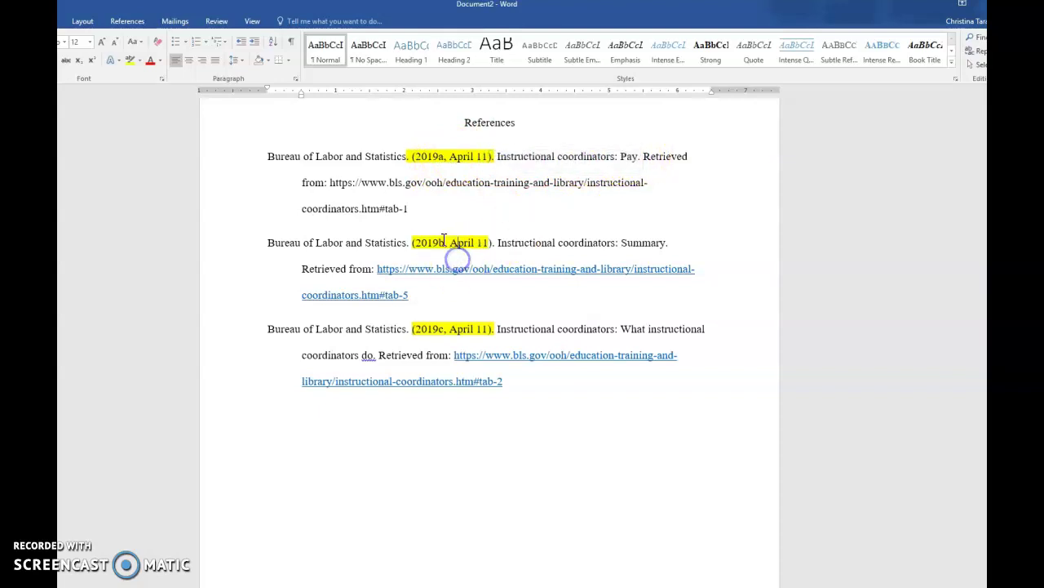
{"action": "left_click_drag", "start_coordinate": [673, 242], "coordinate": [503, 242]}
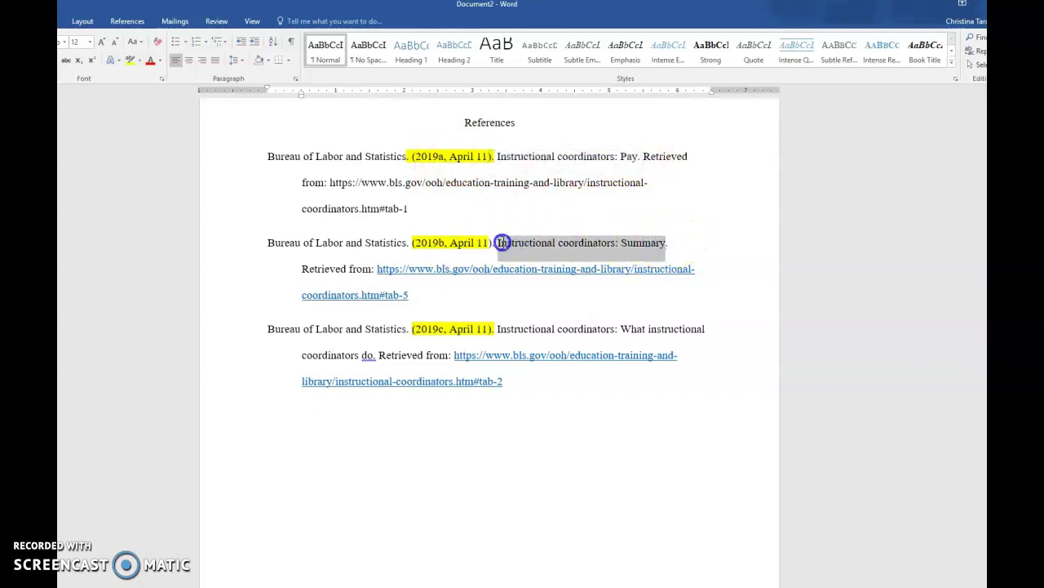
{"action": "left_click", "coordinate": [443, 334]}
{"action": "left_click_drag", "start_coordinate": [370, 363], "coordinate": [497, 331]}
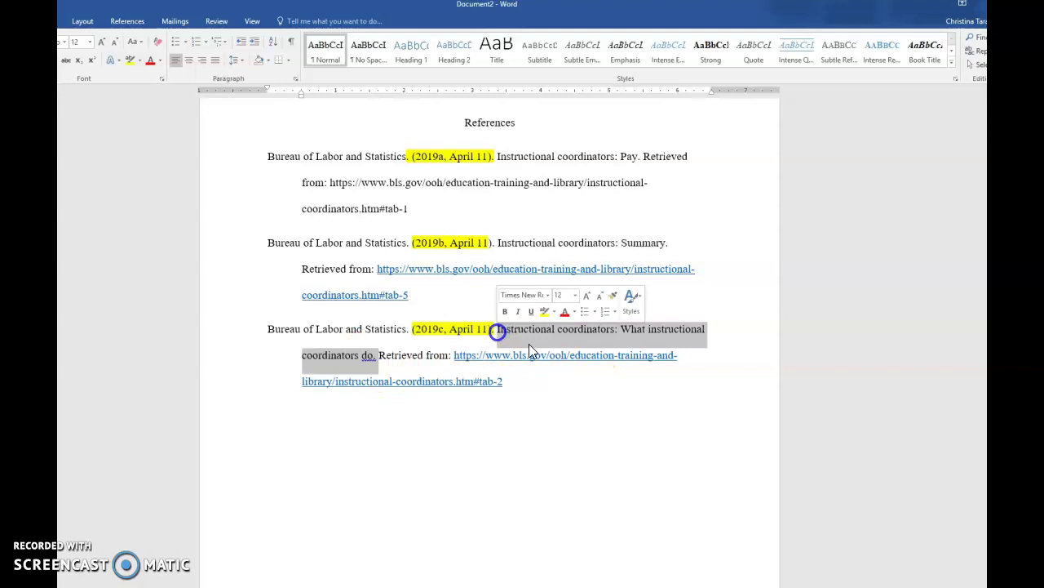
{"action": "left_click", "coordinate": [565, 422]}
- Clear the yellow highlighting from the dates in all three citations
{"action": "left_click_drag", "start_coordinate": [527, 389], "coordinate": [247, 160]}
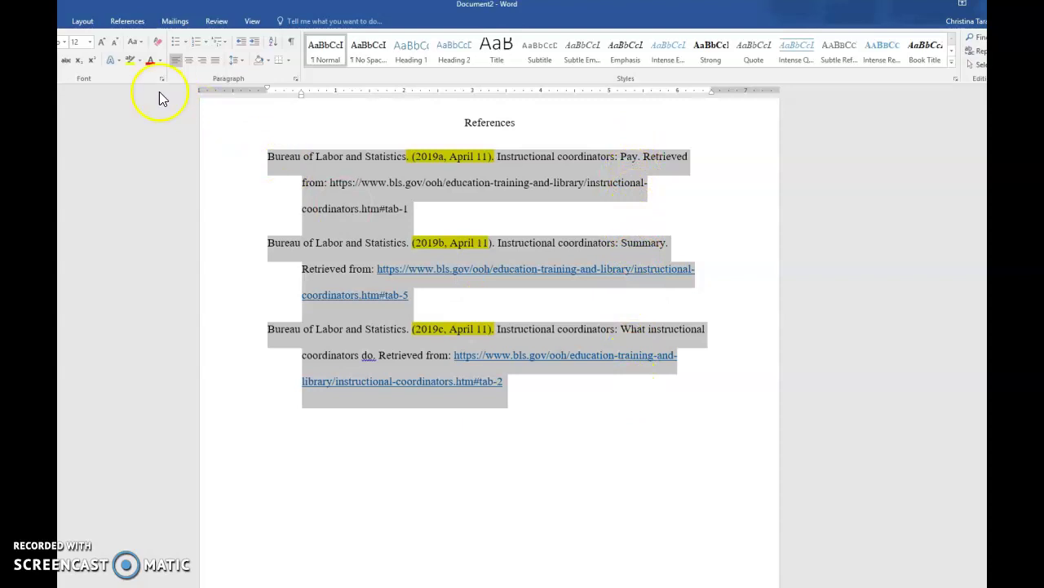
{"action": "left_click", "coordinate": [139, 61]}
{"action": "left_click", "coordinate": [133, 133]}
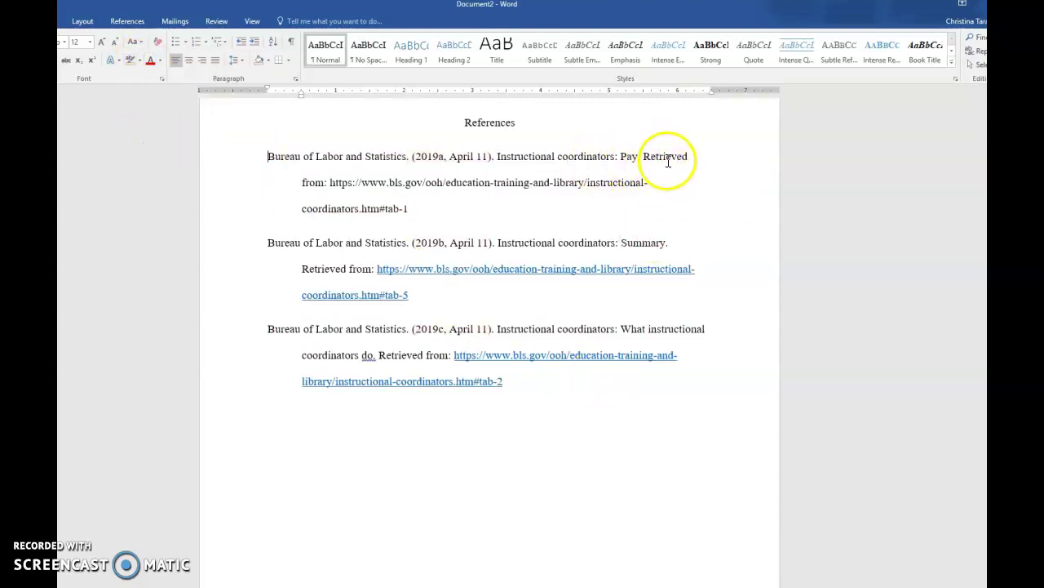
- Review the letter suffix after the year in each of the three citations
{"action": "left_click", "coordinate": [441, 155]}
{"action": "left_click", "coordinate": [437, 153]}
{"action": "left_click", "coordinate": [439, 242]}
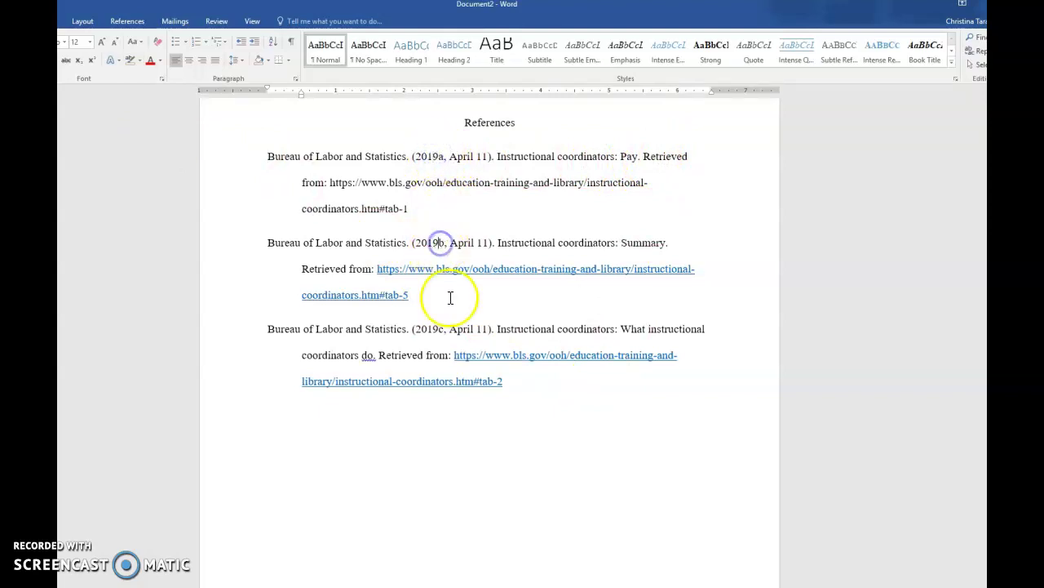
{"action": "left_click", "coordinate": [439, 334]}
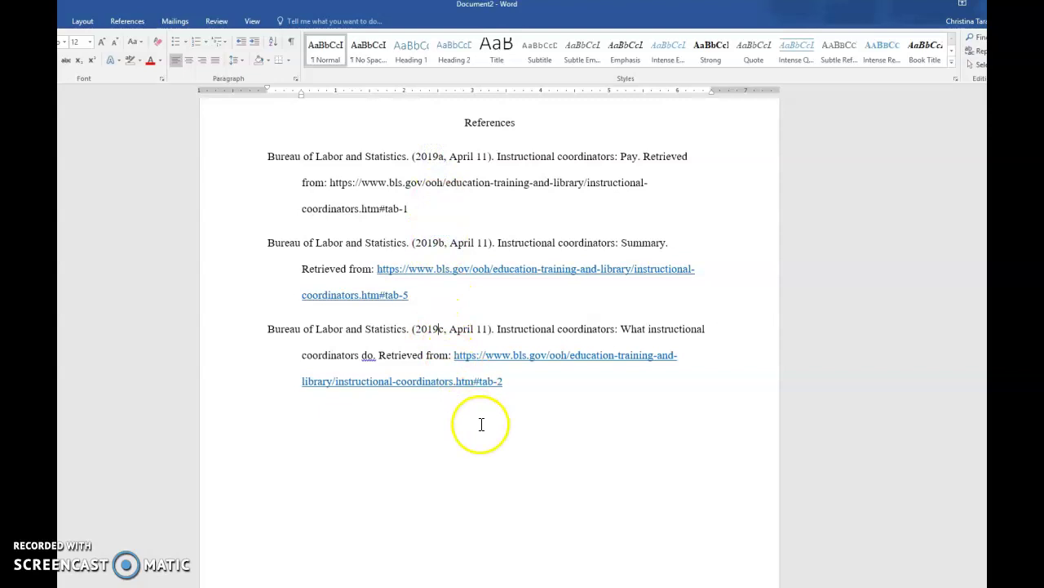